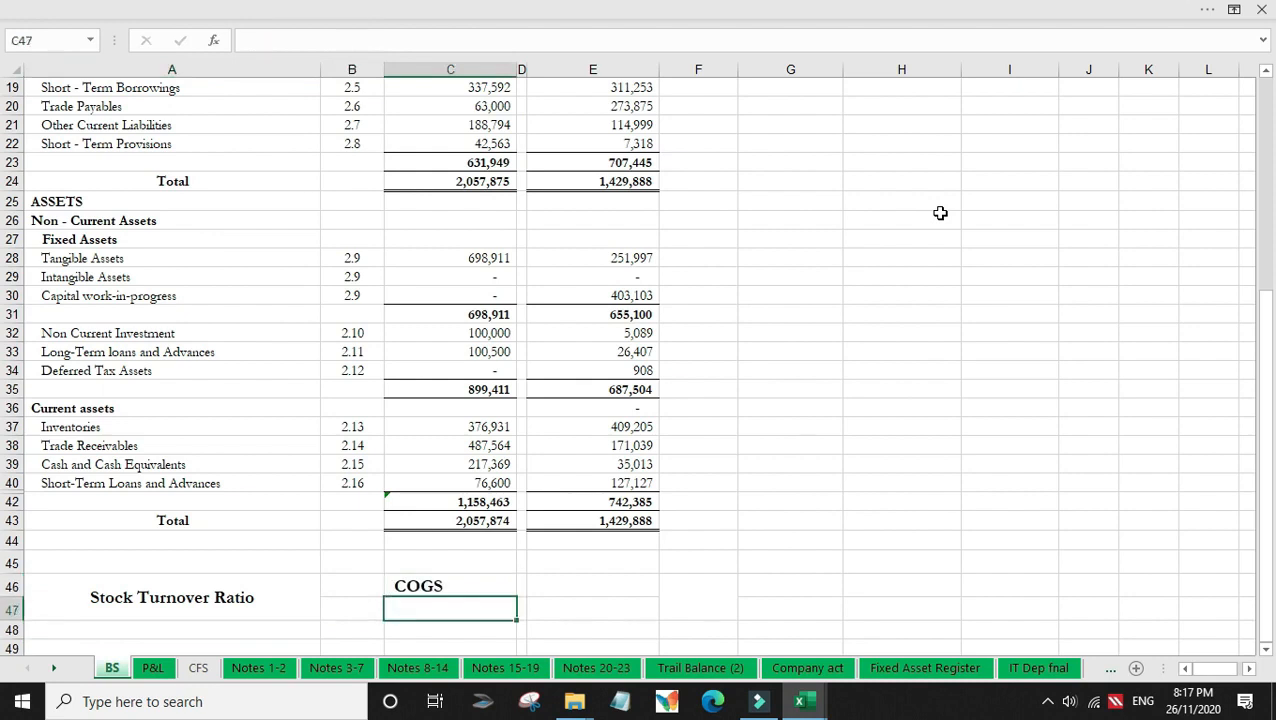
Enter the label "Average Inventory" in C47, directly below the COGS label.
{"action": "type", "text": "Avera"}
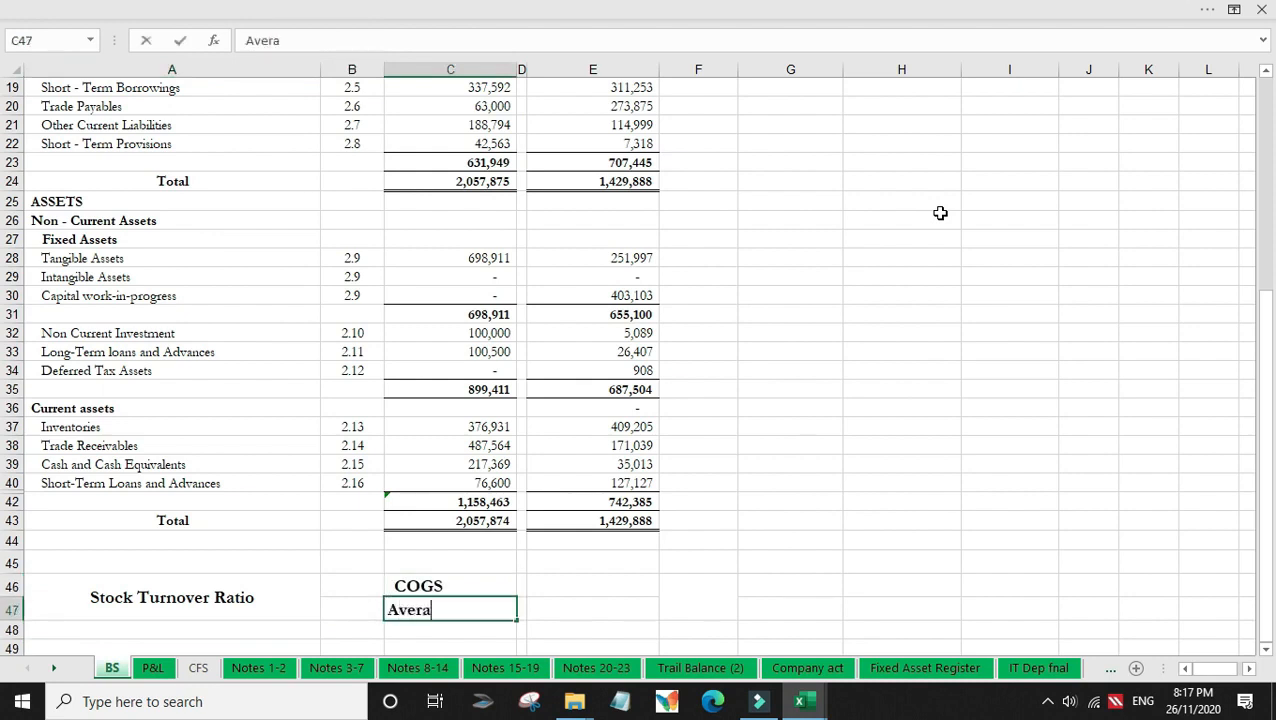
{"action": "type", "text": "ge Inventory"}
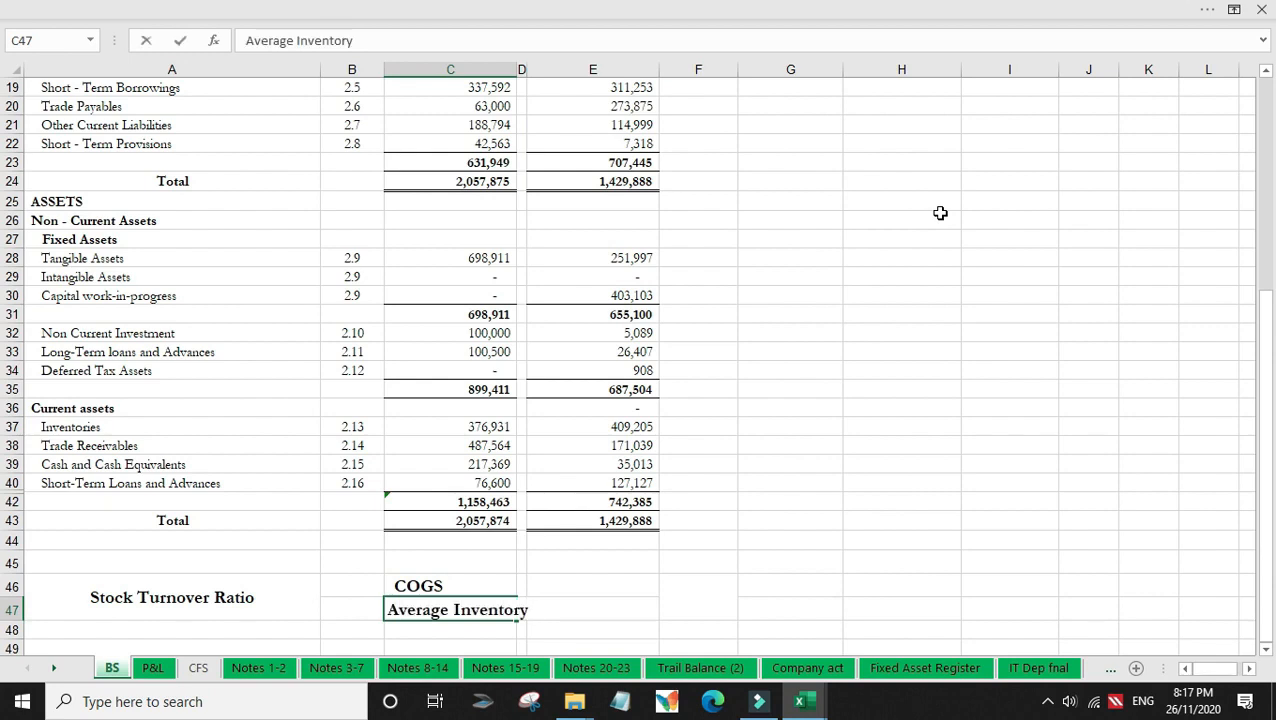
{"action": "key", "text": "Return"}
Calculate COGS in E46 by adding Cost of Materials Consumed (D19) and Changes In Inventories of Finished Goods (D20) from the P&L sheet.
{"action": "key", "text": "Up"}
{"action": "key", "text": "Up"}
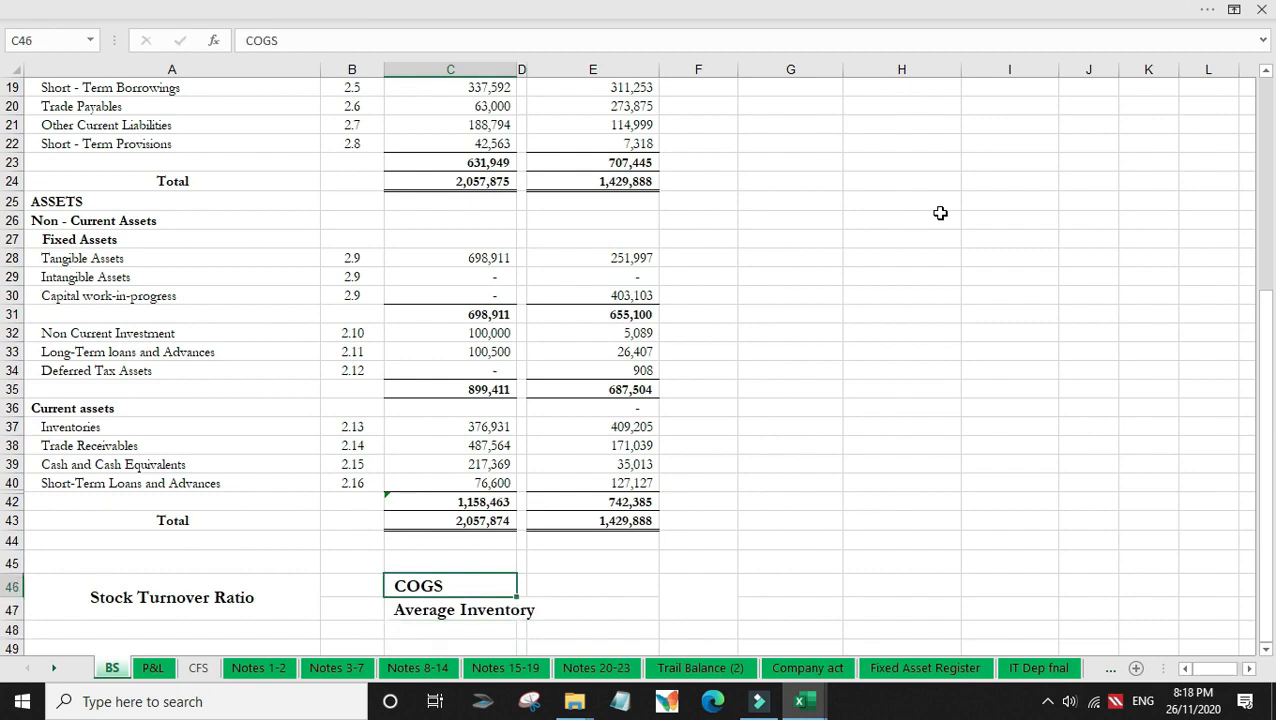
{"action": "key", "text": "Right"}
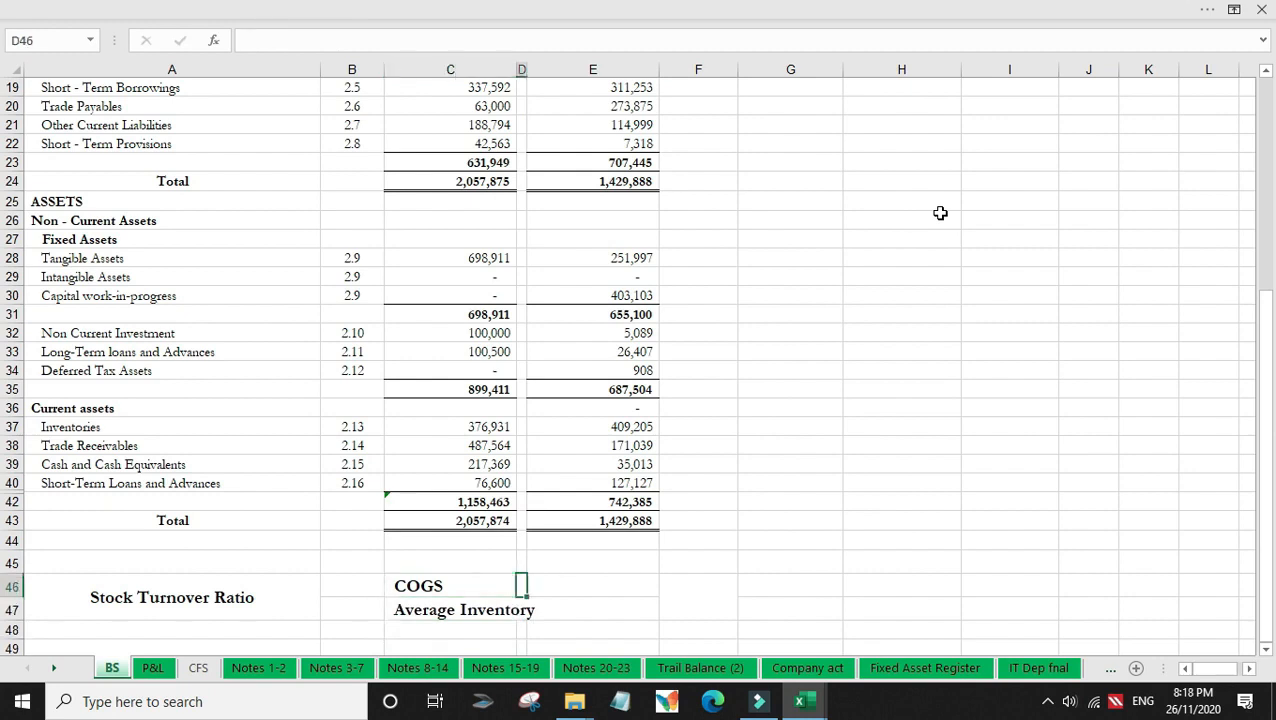
{"action": "type", "text": "+"}
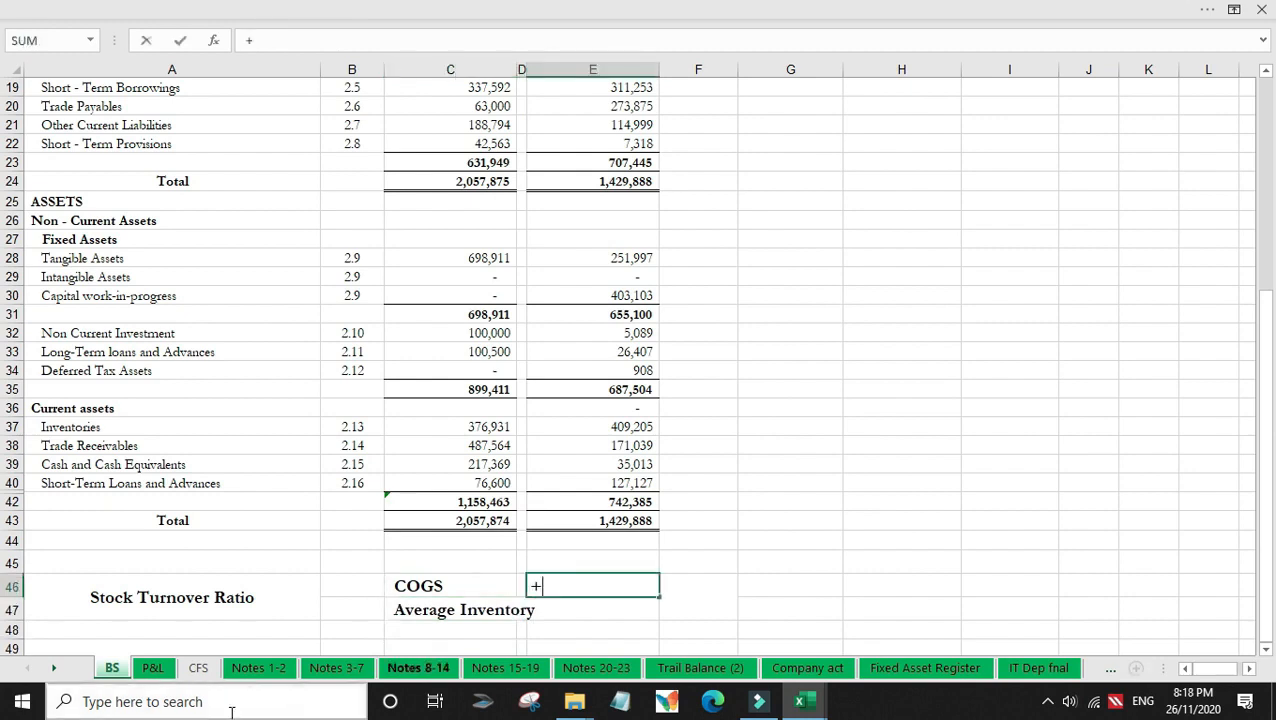
{"action": "left_click", "coordinate": [153, 668]}
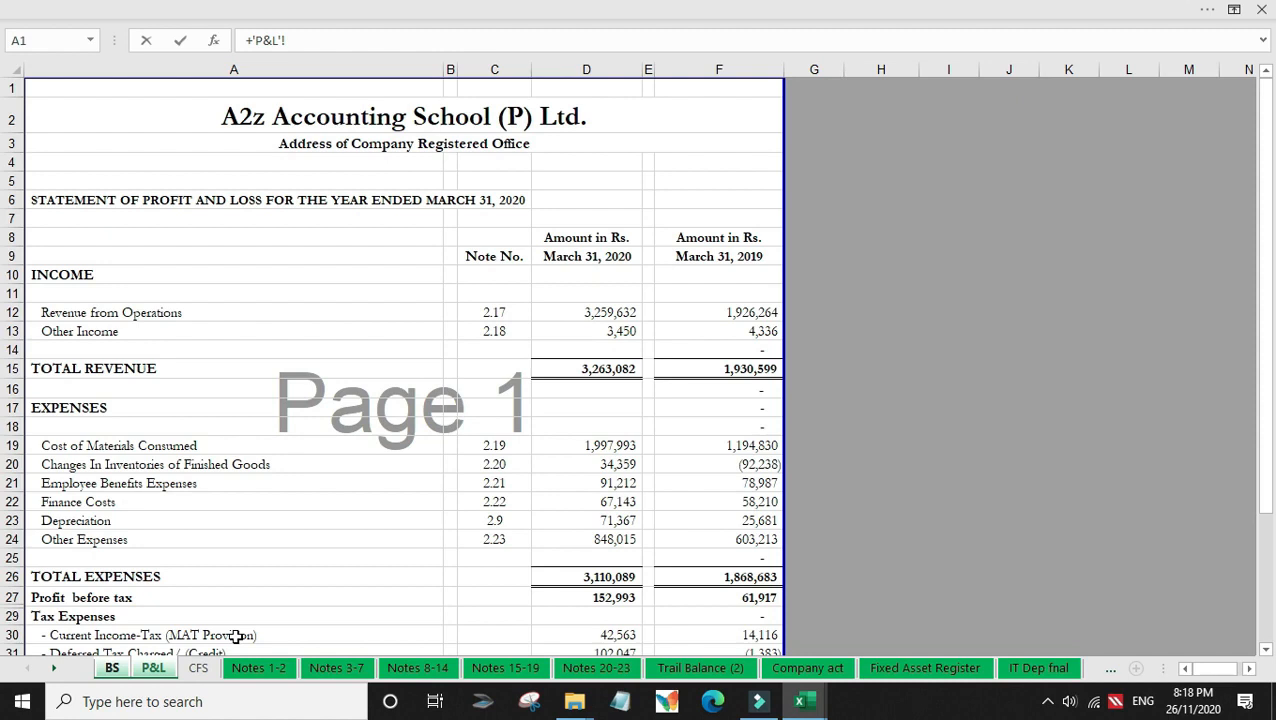
{"action": "left_click", "coordinate": [591, 445]}
{"action": "type", "text": "+"}
{"action": "left_click", "coordinate": [624, 464]}
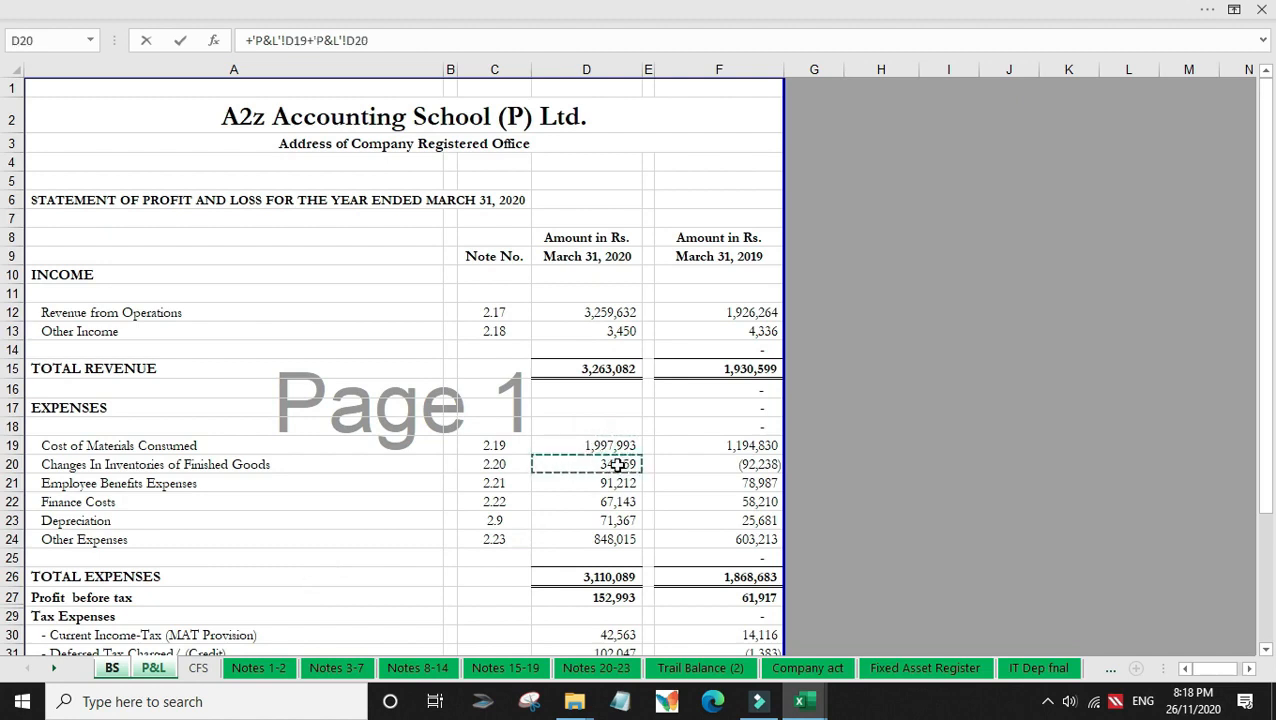
{"action": "key", "text": "Return"}
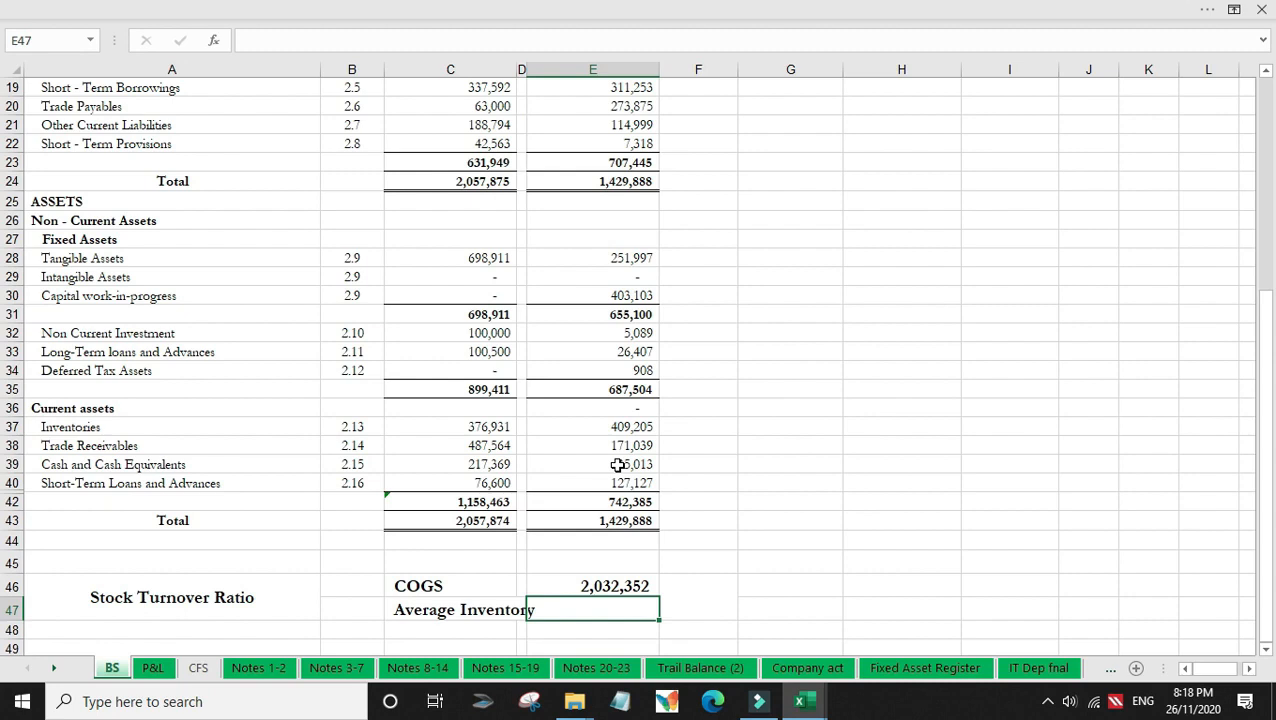
Calculate average inventory in E47 from the two years' Inventories figures with the formula (C37+E37)/2.
{"action": "type", "text": "+("}
{"action": "left_click", "coordinate": [462, 424]}
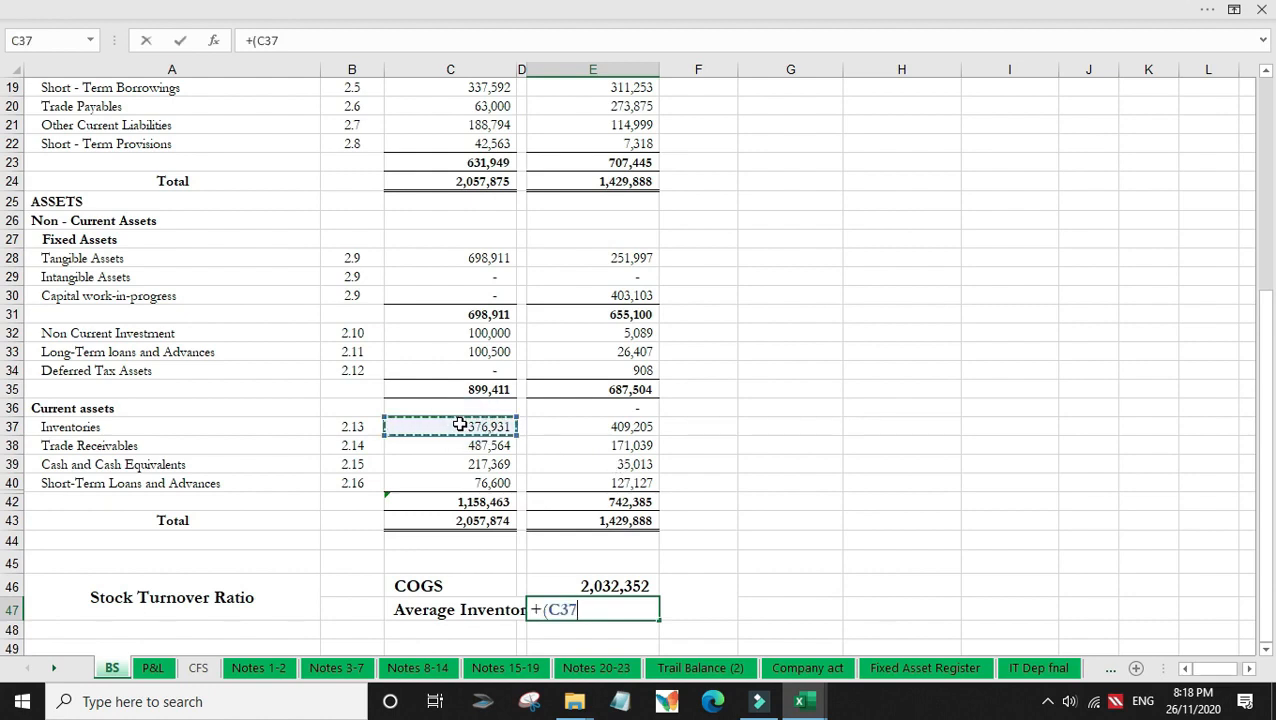
{"action": "type", "text": "+"}
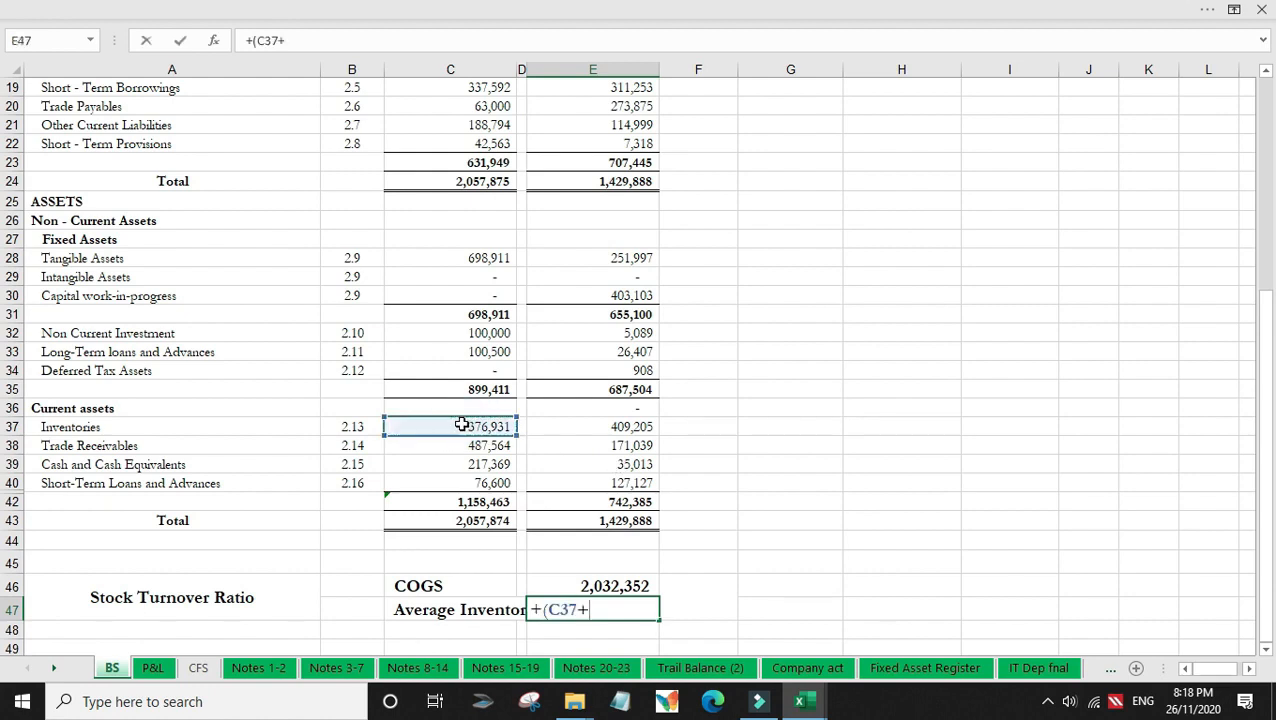
{"action": "left_click", "coordinate": [601, 426]}
{"action": "type", "text": ")"}
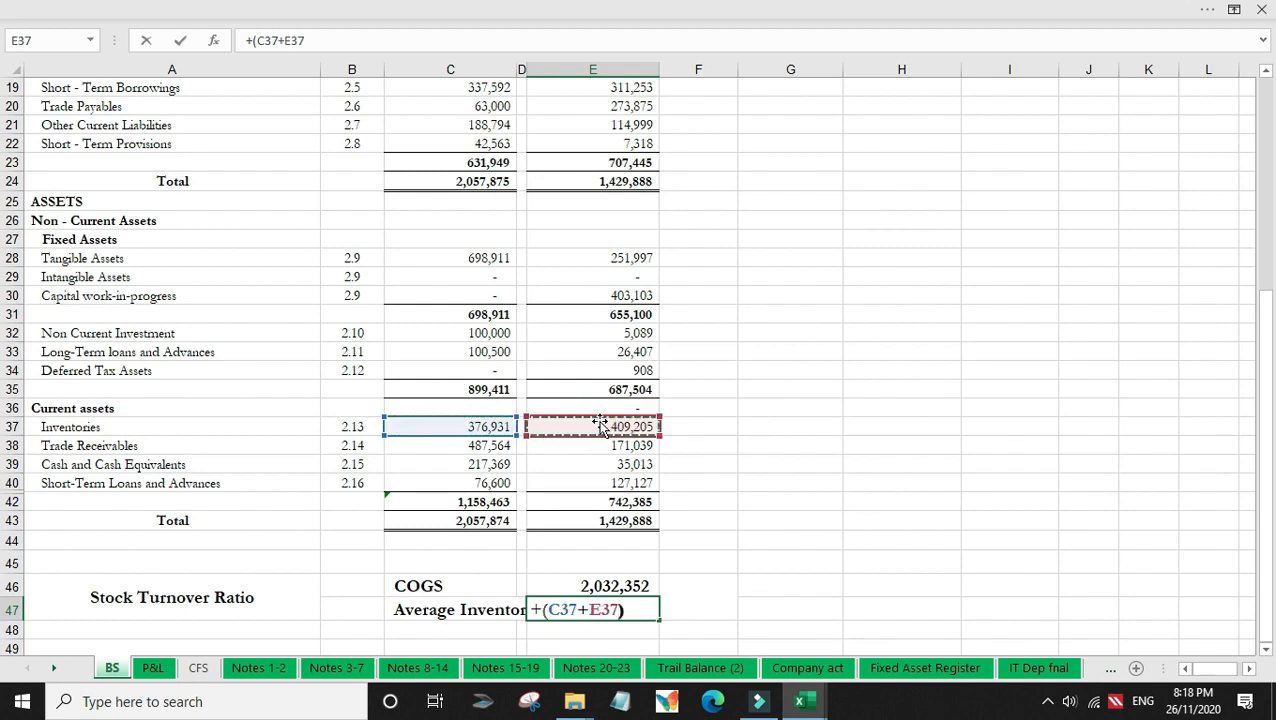
{"action": "type", "text": "/2"}
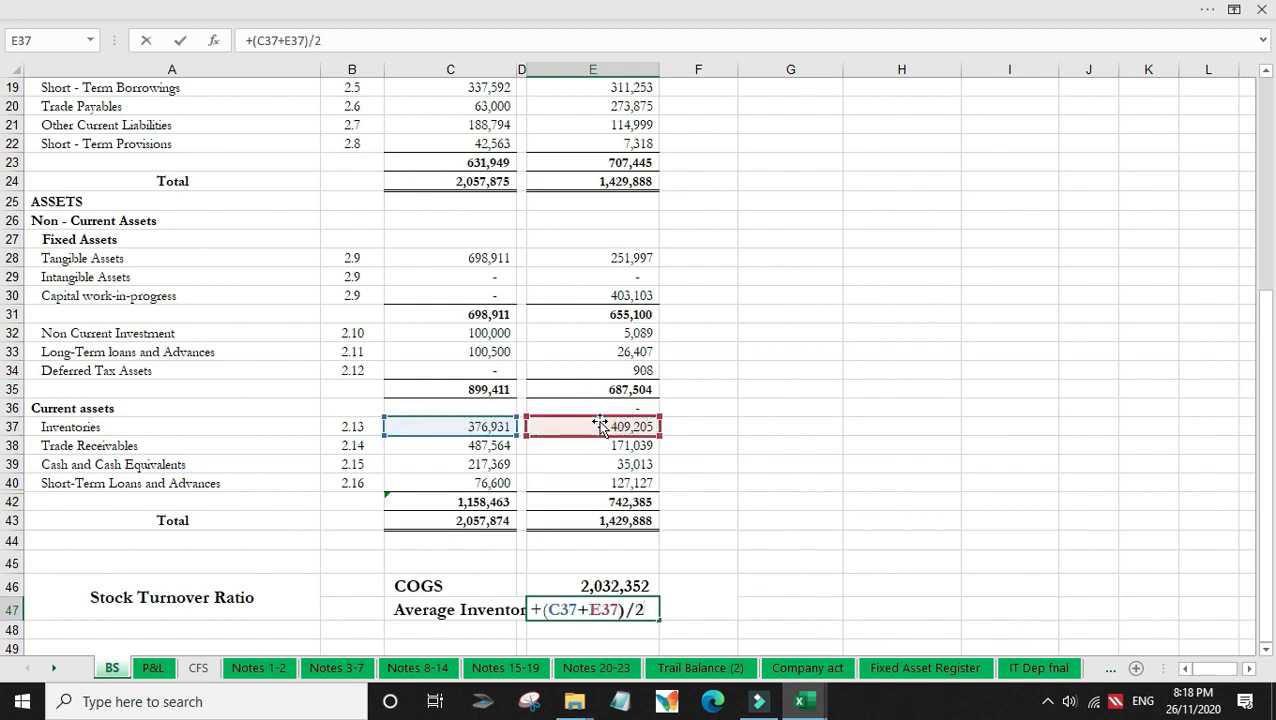
{"action": "key", "text": "Return"}
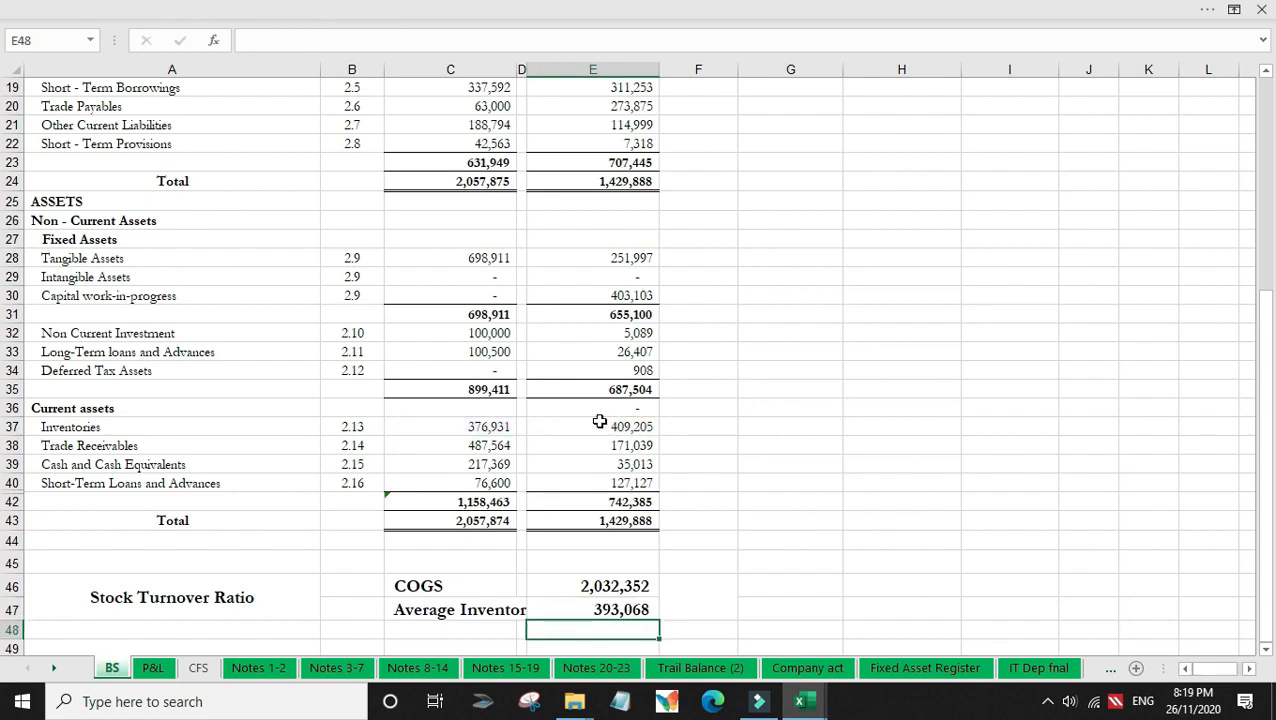
Calculate the stock turnover ratio in merged cell F46 by dividing COGS by average inventory with the formula E46/E47.
{"action": "key", "text": "Up"}
{"action": "key", "text": "Up"}
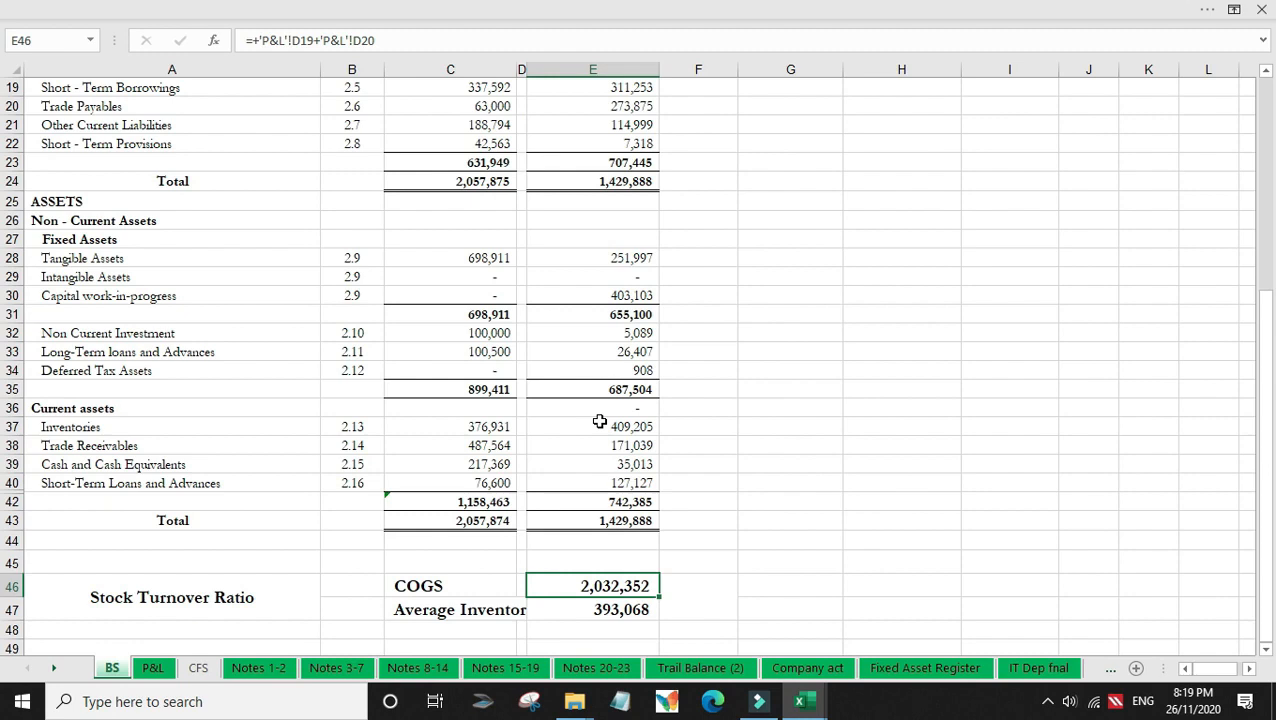
{"action": "key", "text": "Right"}
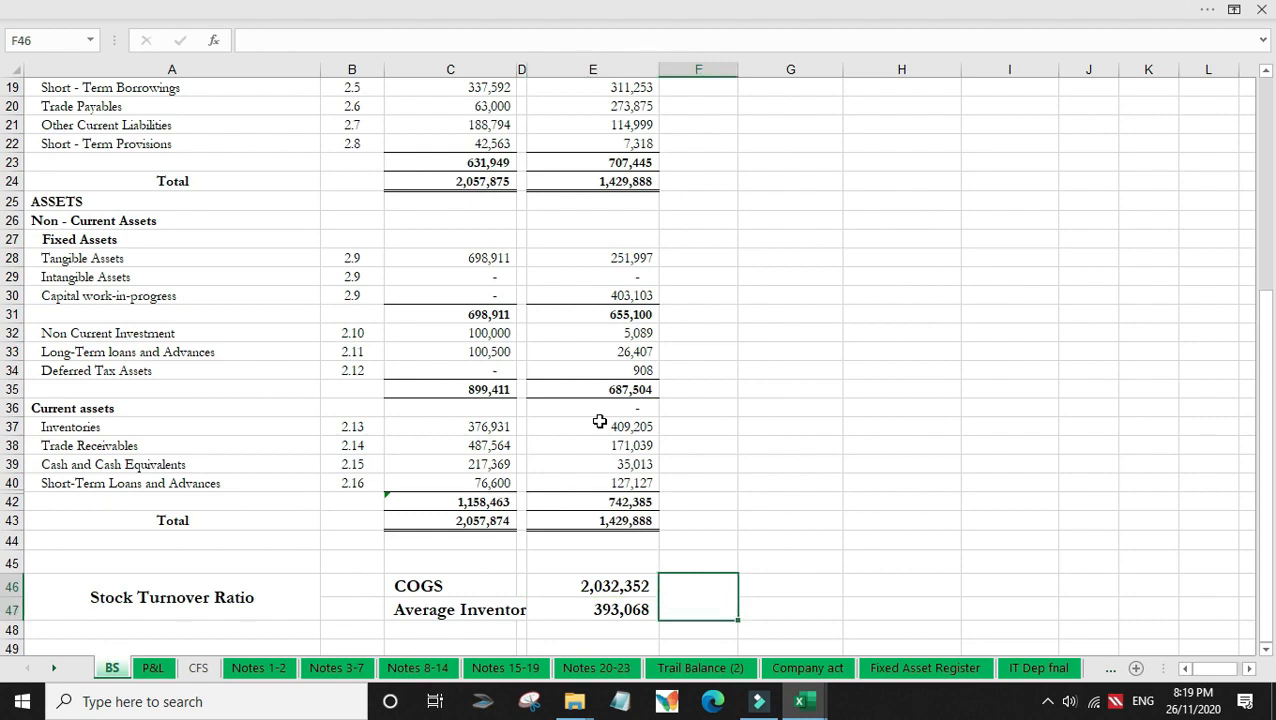
{"action": "type", "text": "+"}
{"action": "key", "text": "Up"}
{"action": "key", "text": "Left"}
{"action": "key", "text": "Down"}
{"action": "type", "text": "/"}
{"action": "key", "text": "Left"}
{"action": "key", "text": "Down"}
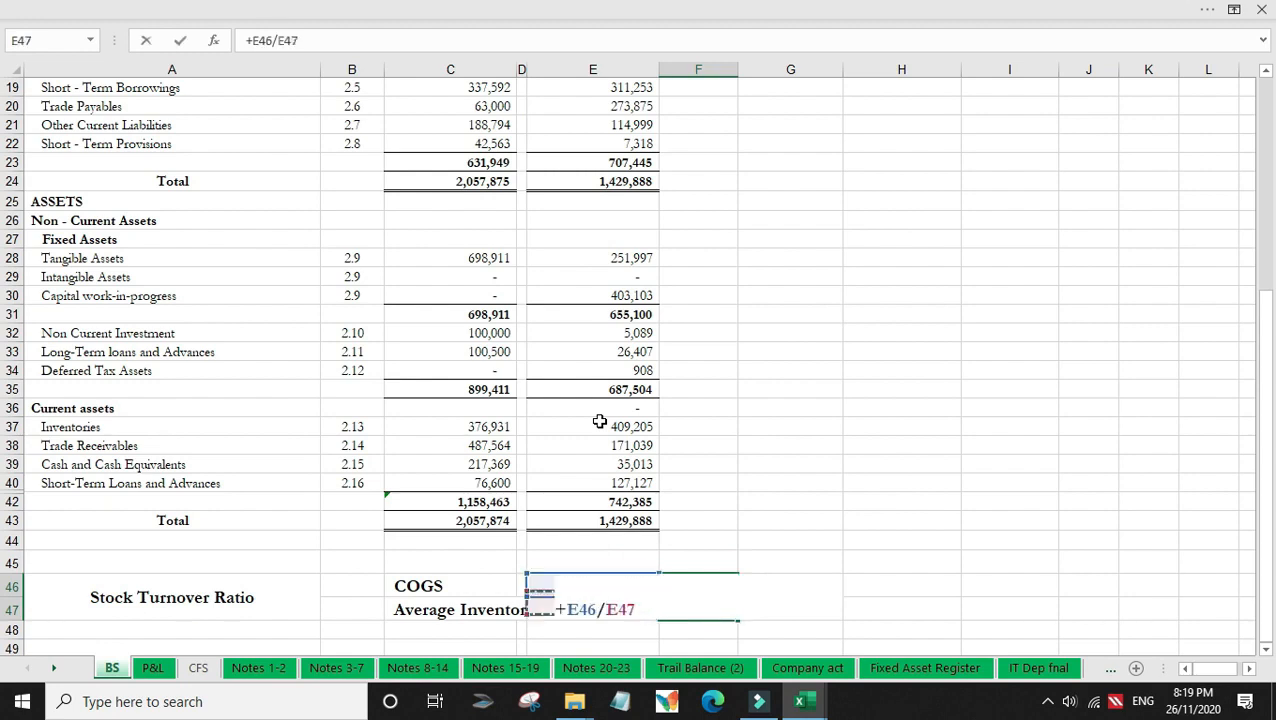
{"action": "key", "text": "Return"}
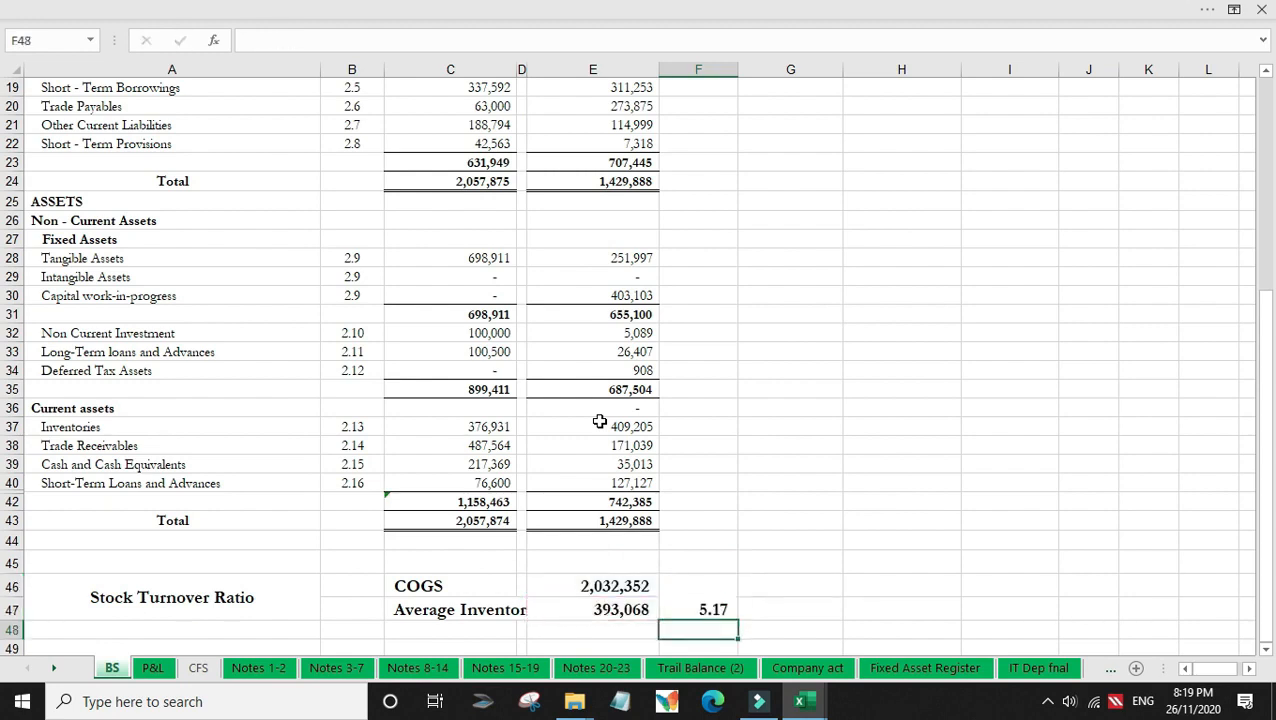
Copy the merged ratio cell F46 into G46 and replace its content with the unit "Times".
{"action": "key", "text": "Up"}
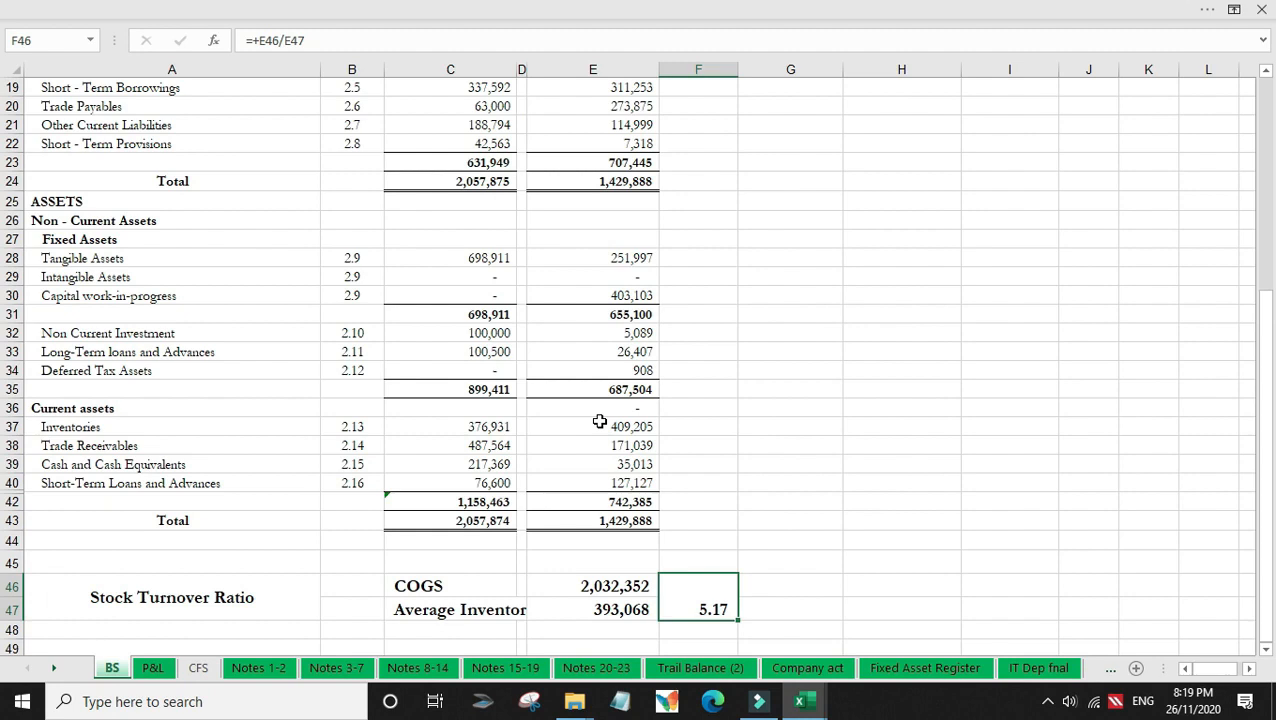
{"action": "key", "text": "Right"}
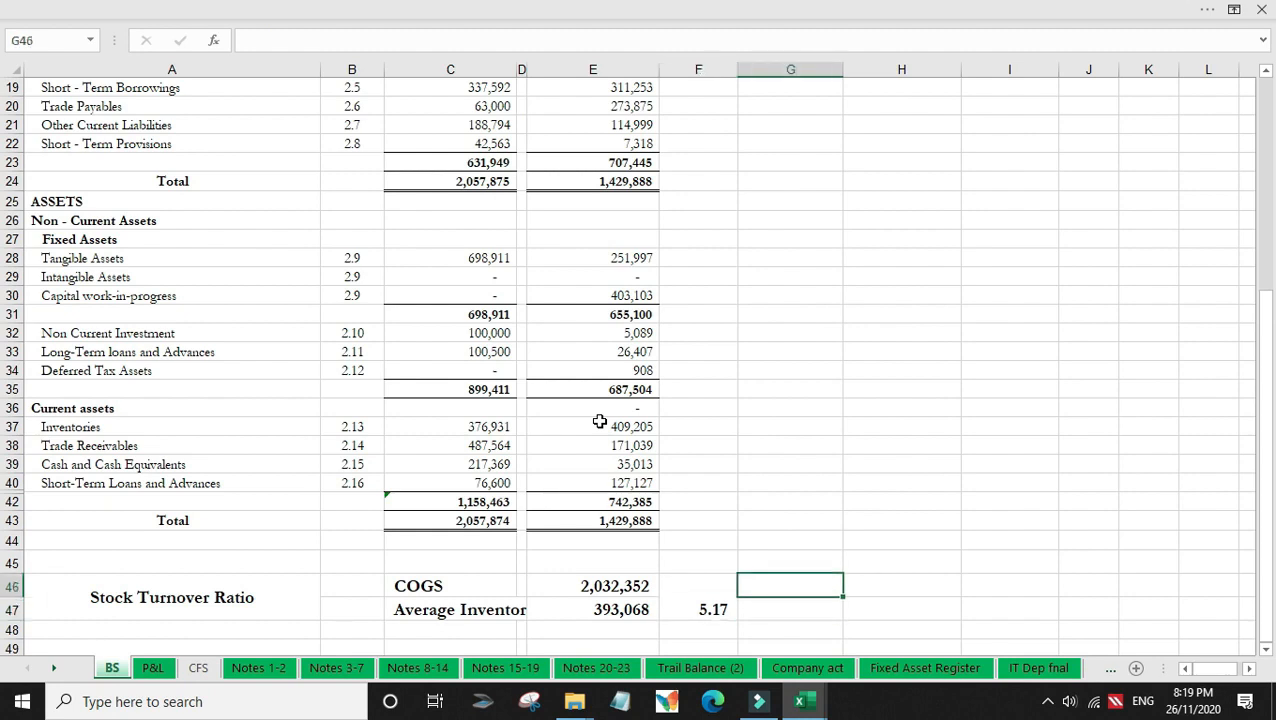
{"action": "key", "text": "Left"}
{"action": "key", "text": "ctrl+c"}
{"action": "key", "text": "Right"}
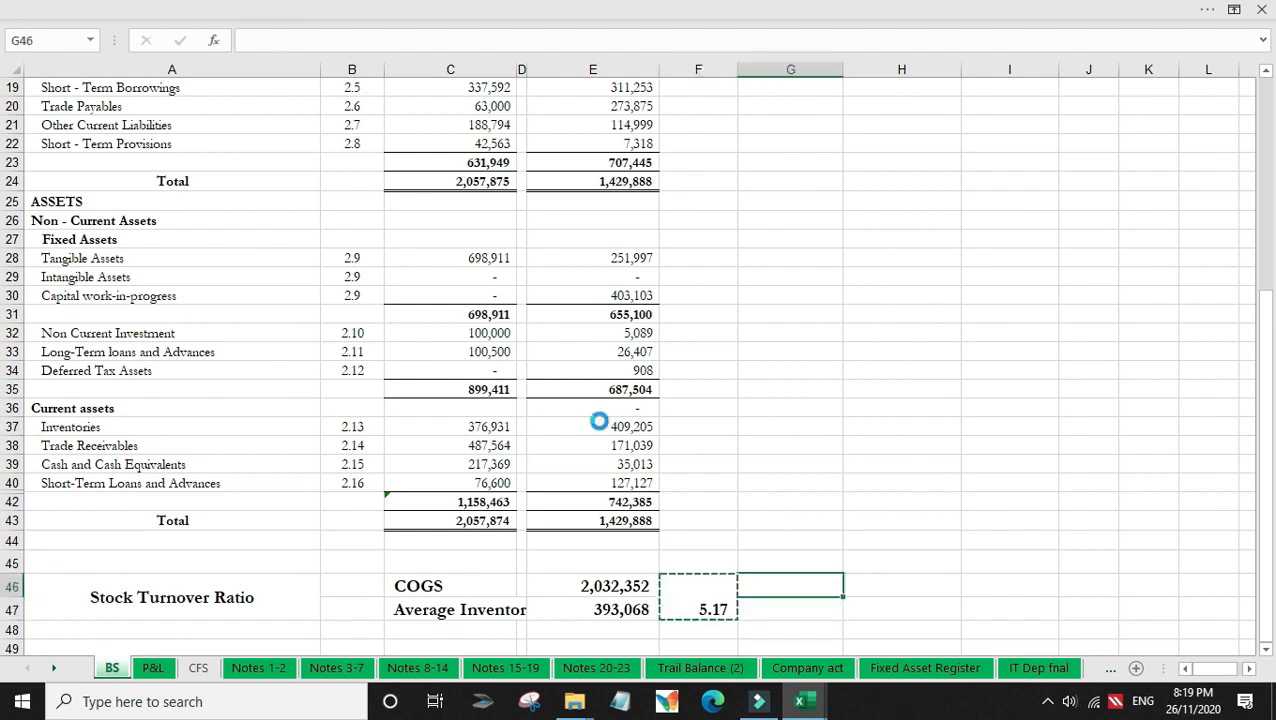
{"action": "key", "text": "Return"}
{"action": "type", "text": "Times"}
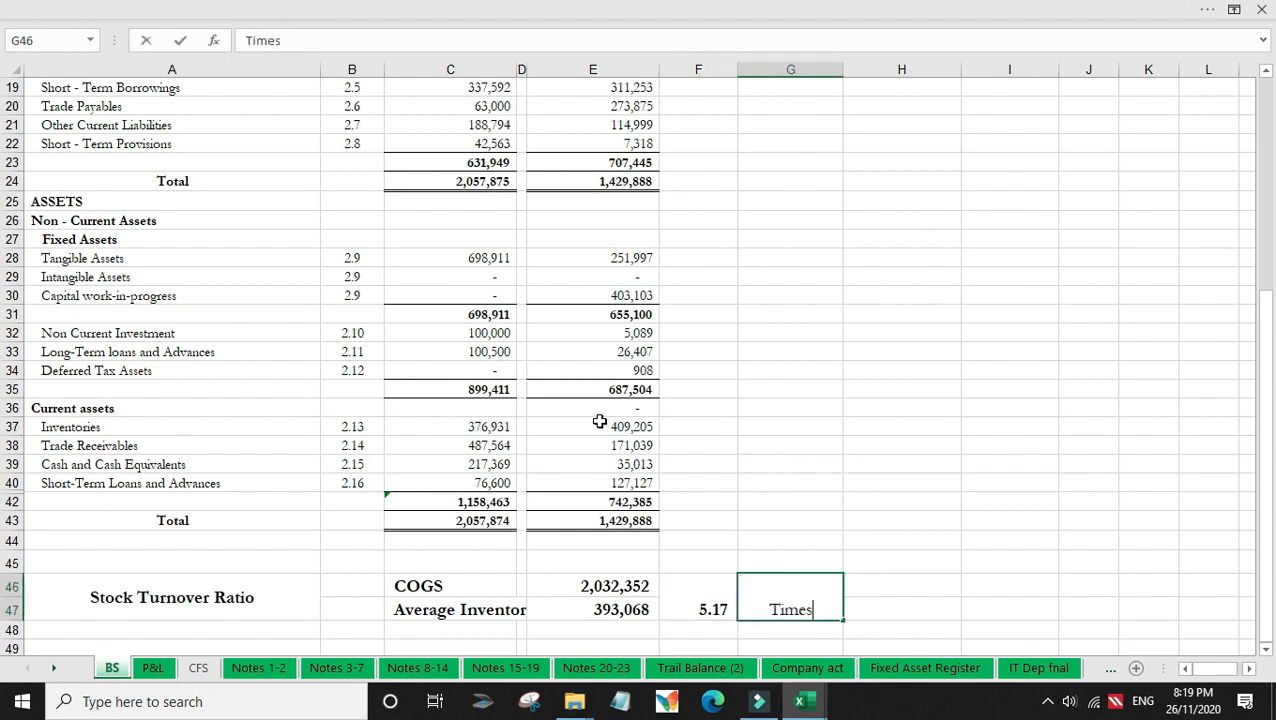
{"action": "key", "text": "ctrl+Return"}
{"action": "key", "text": "Return"}
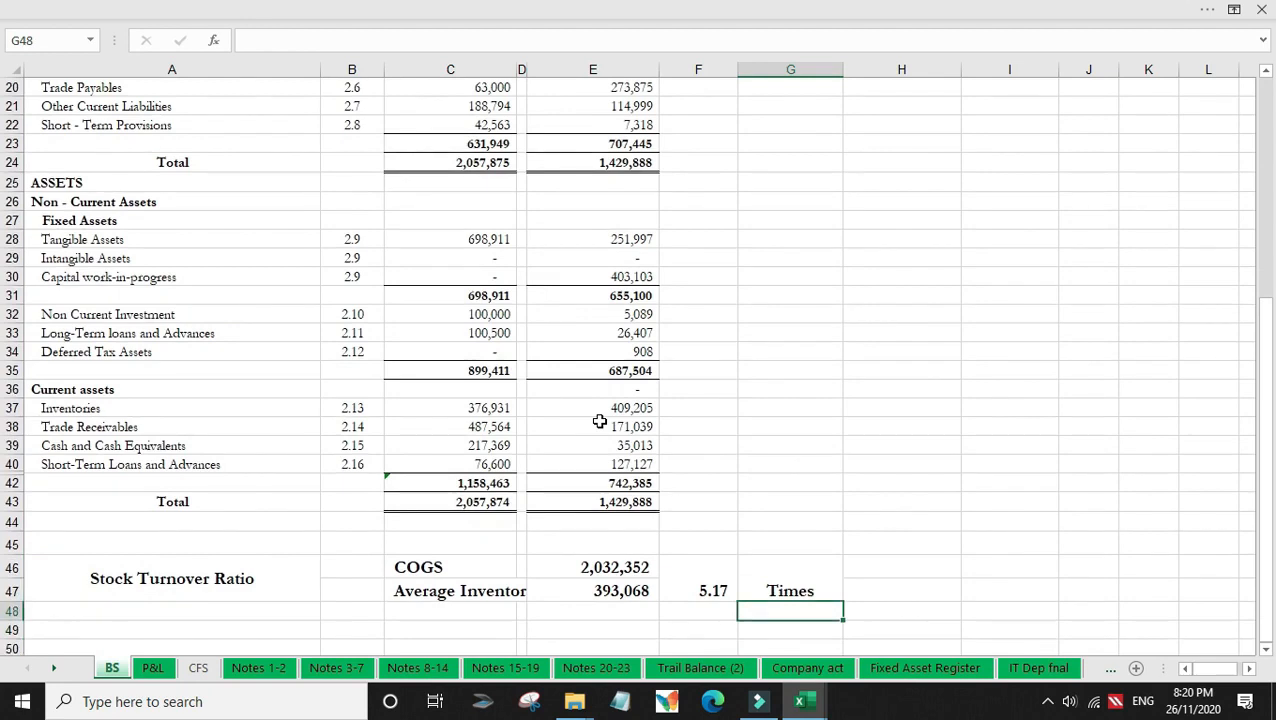
Copy the whole Stock Turnover Ratio block A46:G47 and paste it two rows below, starting at A49.
{"action": "key", "text": "Left"}
{"action": "key", "text": "Left"}
{"action": "key", "text": "Left"}
{"action": "key", "text": "Left"}
{"action": "key", "text": "Left"}
{"action": "key", "text": "Left"}
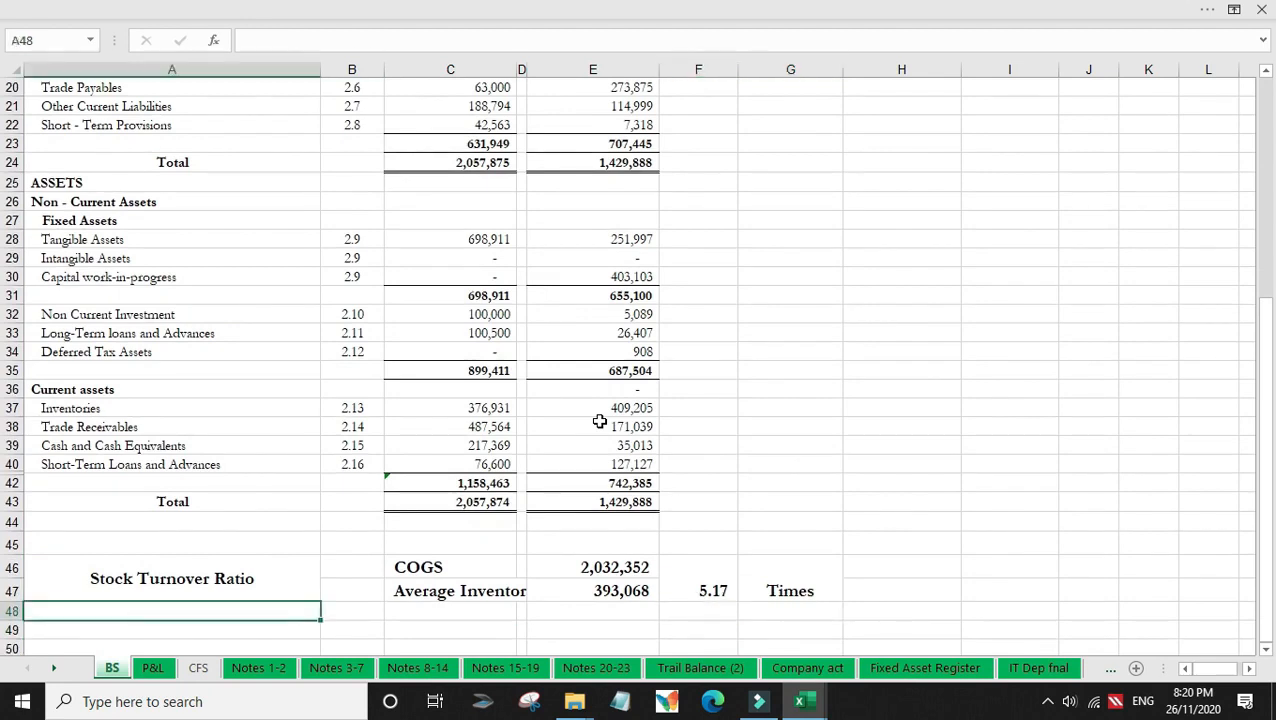
{"action": "key", "text": "Up"}
{"action": "key", "text": "shift+Right"}
{"action": "key", "text": "shift+Right"}
{"action": "key", "text": "shift+Right"}
{"action": "key", "text": "shift+Right"}
{"action": "key", "text": "shift+Right"}
{"action": "key", "text": "shift+Right"}
{"action": "key", "text": "ctrl+c"}
{"action": "key", "text": "Down"}
{"action": "key", "text": "Down"}
{"action": "key", "text": "Return"}
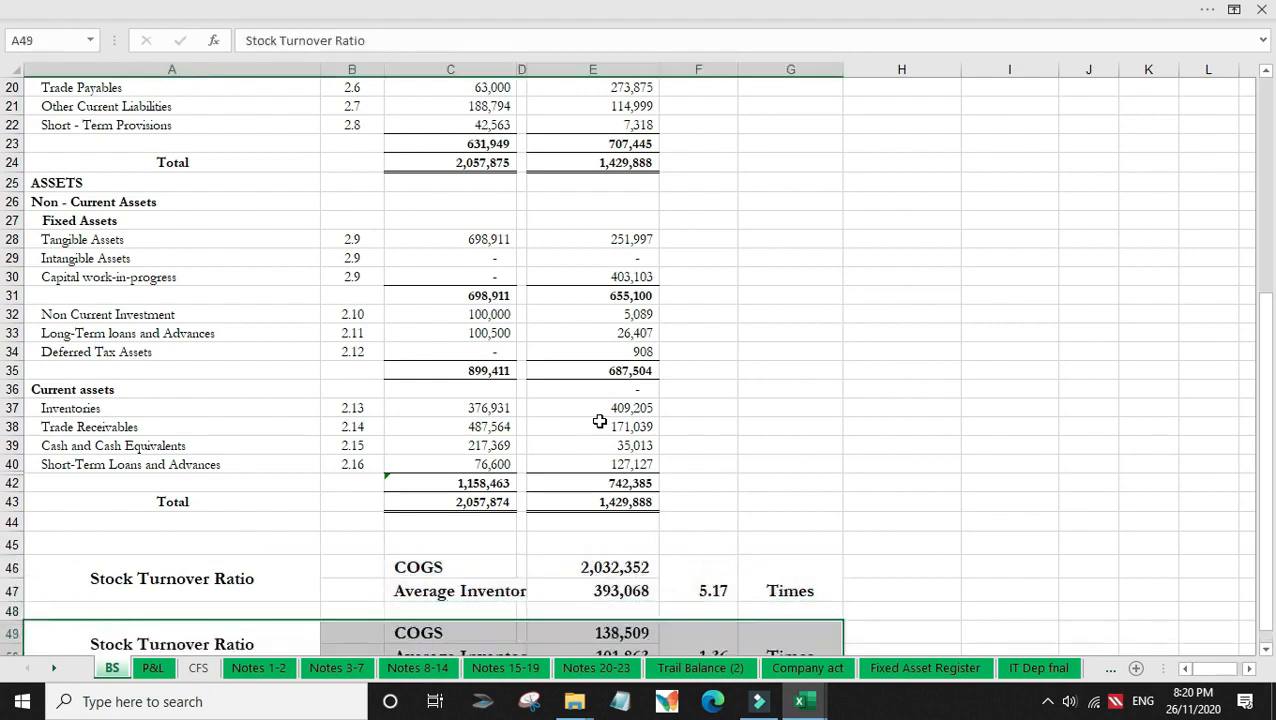
Clear the contents of the pasted block A49:G50, keeping its cell formatting.
{"action": "key", "text": "Right"}
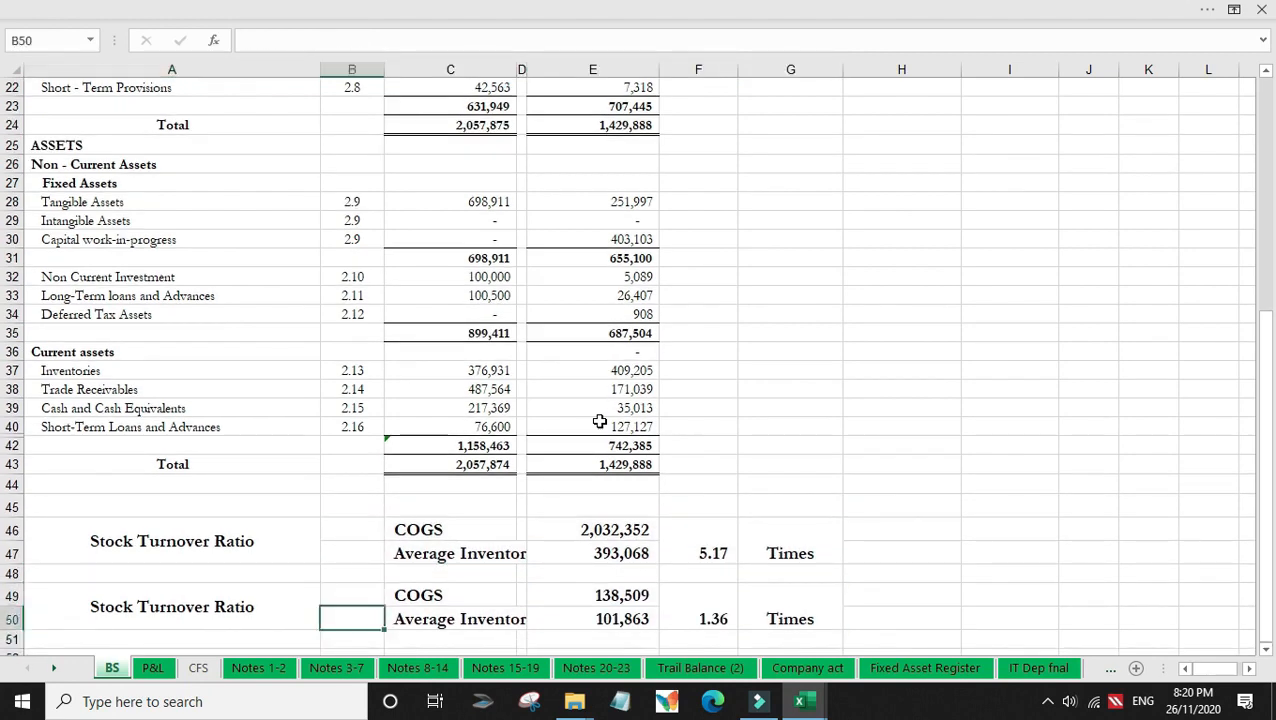
{"action": "key", "text": "Left"}
{"action": "key", "text": "shift+Right"}
{"action": "key", "text": "shift+Right"}
{"action": "key", "text": "shift+Right"}
{"action": "key", "text": "shift+Right"}
{"action": "key", "text": "shift+Right"}
{"action": "key", "text": "shift+Right"}
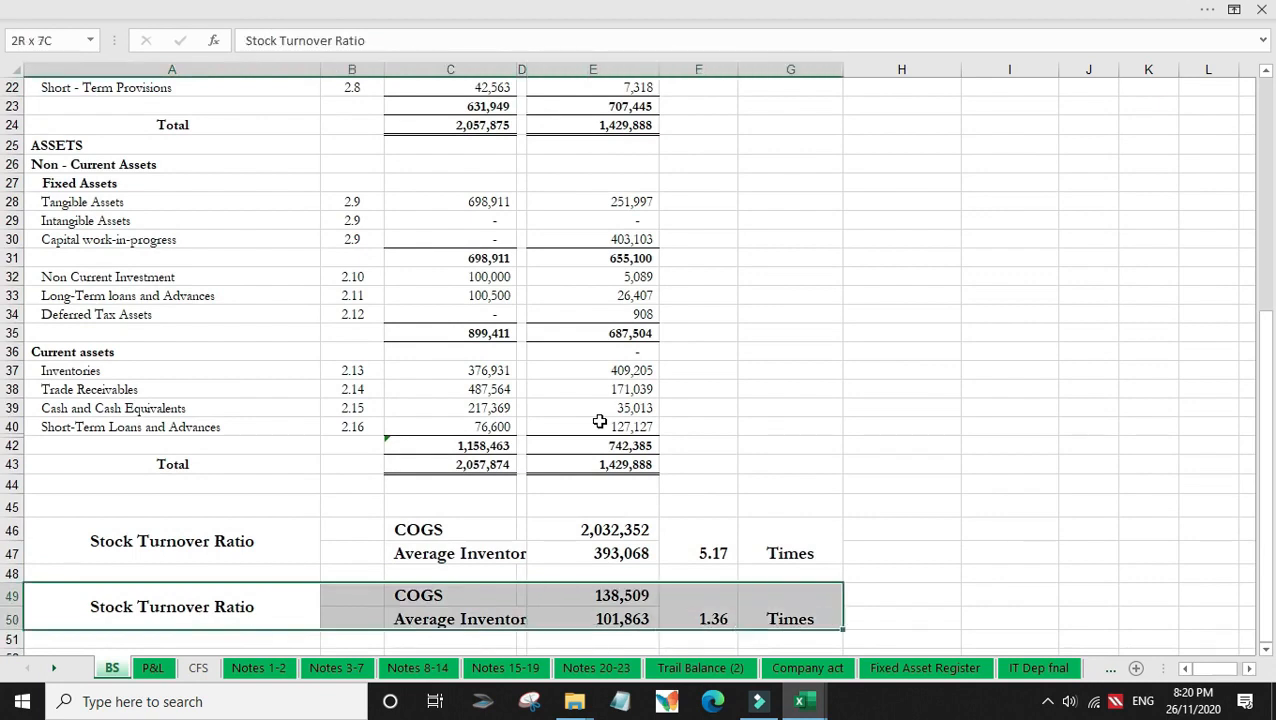
{"action": "key", "text": "Delete"}
{"action": "key", "text": "Left"}
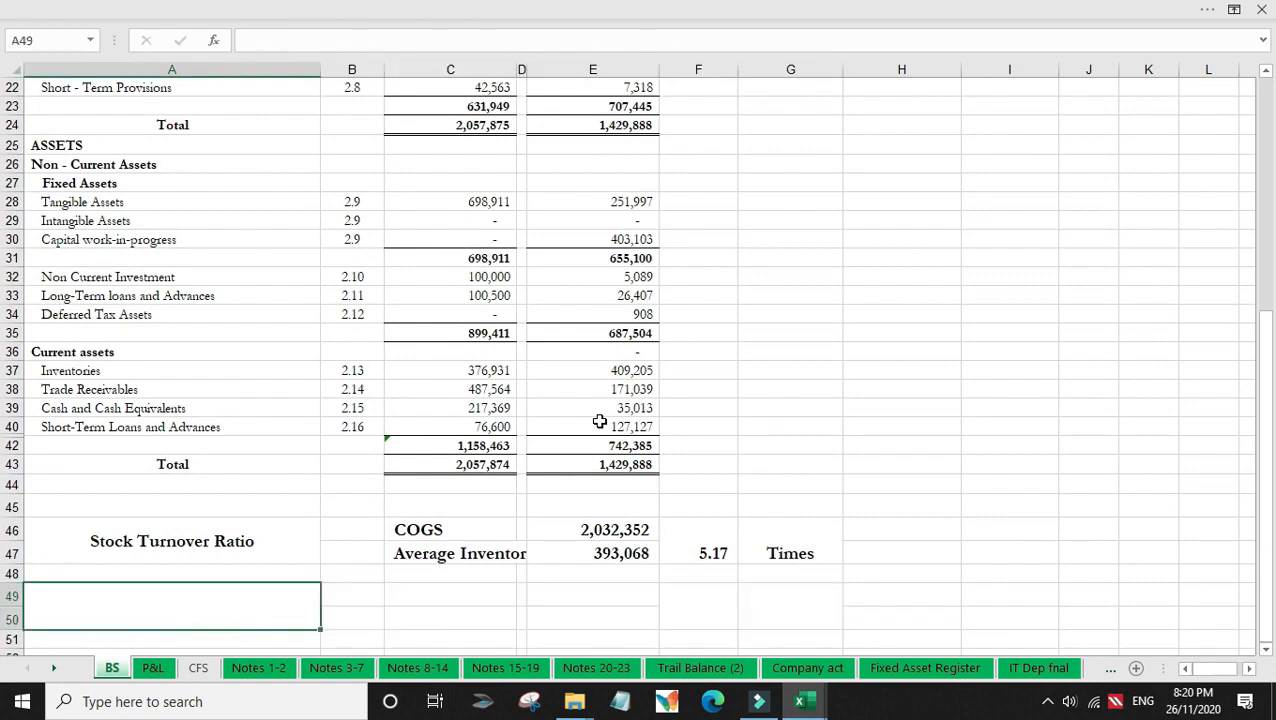
Enter the heading "Average Stock holding period in days" in merged cell A49.
{"action": "type", "text": "Average "}
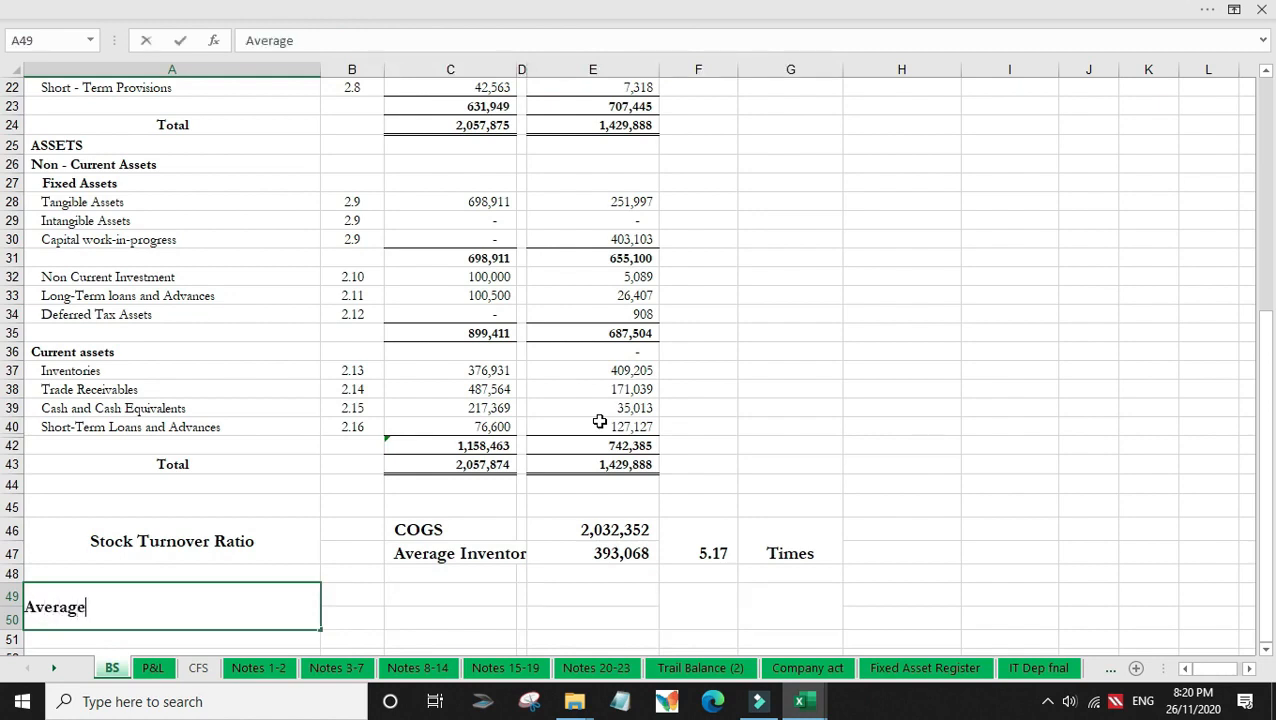
{"action": "type", "text": "Stock holding p"}
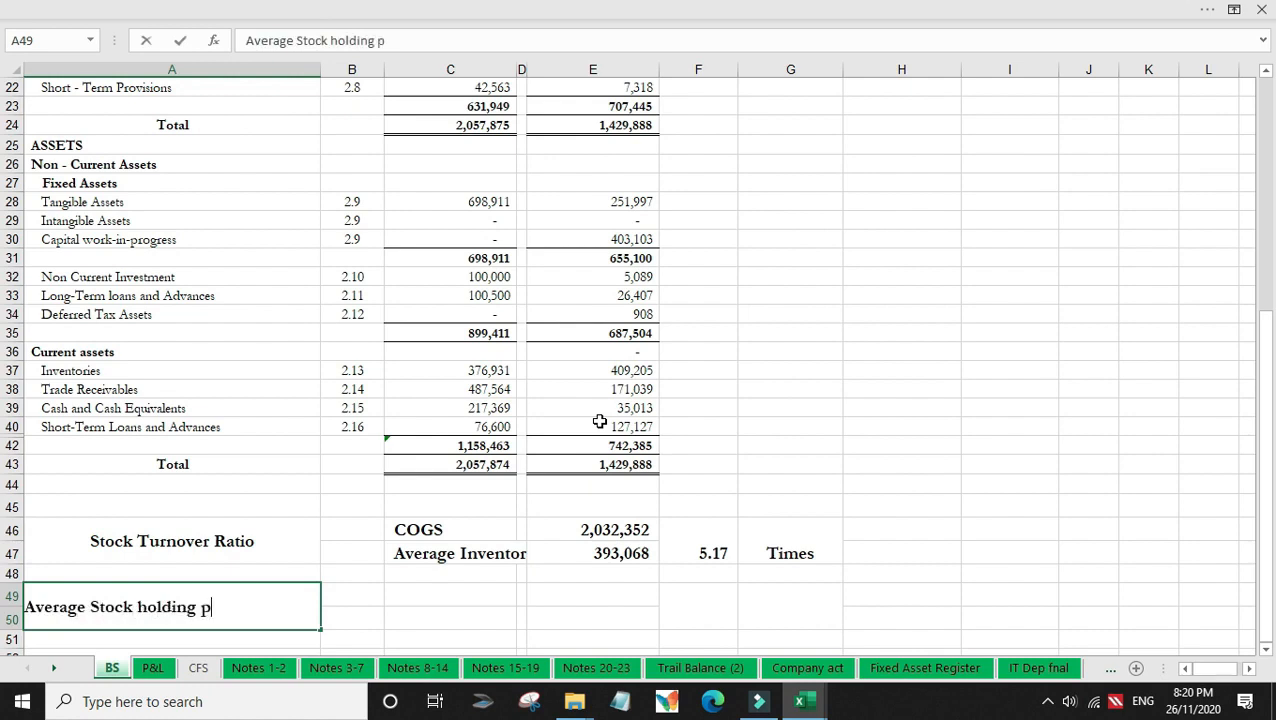
{"action": "type", "text": "eriod in days"}
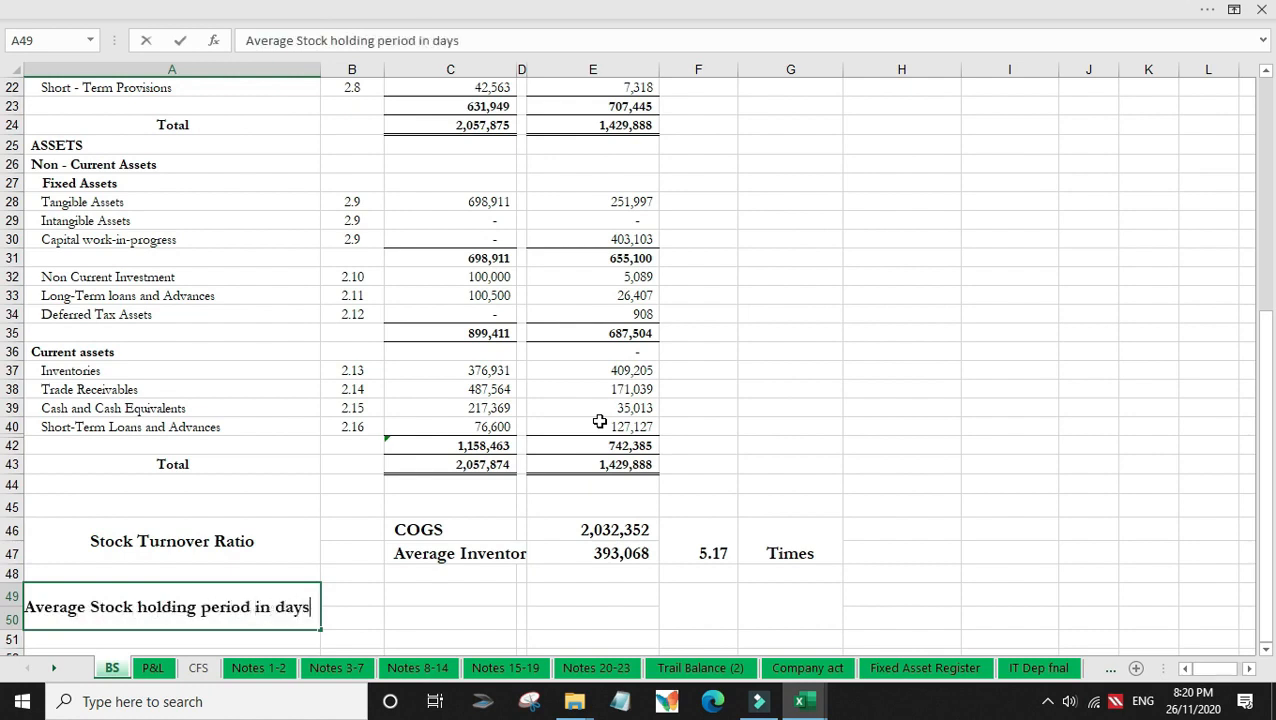
{"action": "key", "text": "Return"}
Enter 365 as the numerator in C49 and link C50 below it to the Stock Turnover Ratio heading in A46.
{"action": "key", "text": "Up"}
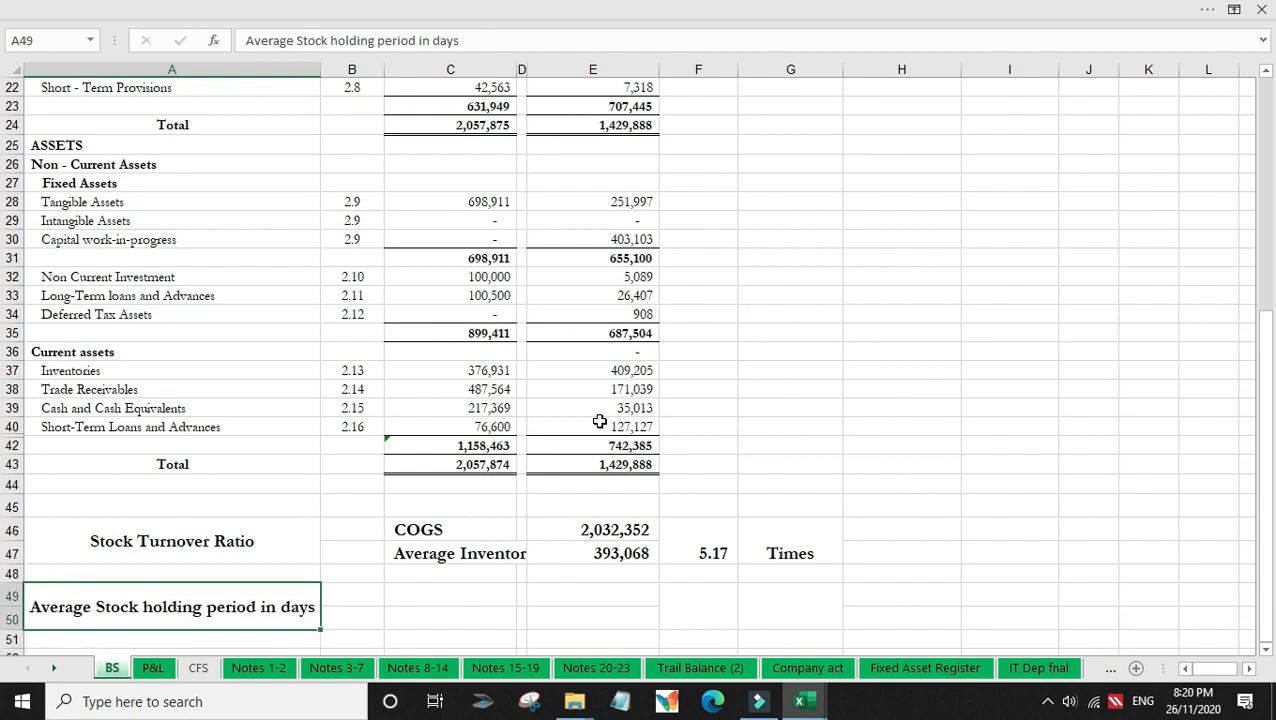
{"action": "key", "text": "Right"}
{"action": "key", "text": "Up"}
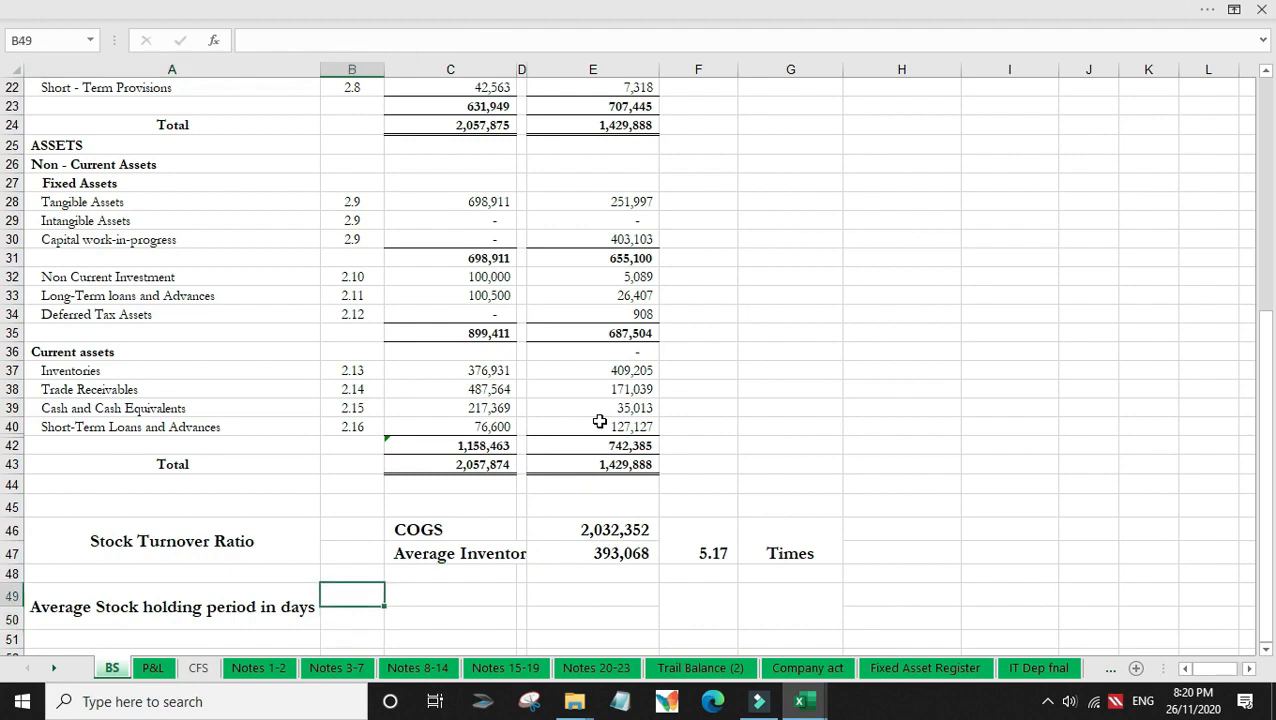
{"action": "key", "text": "Right"}
{"action": "type", "text": "365"}
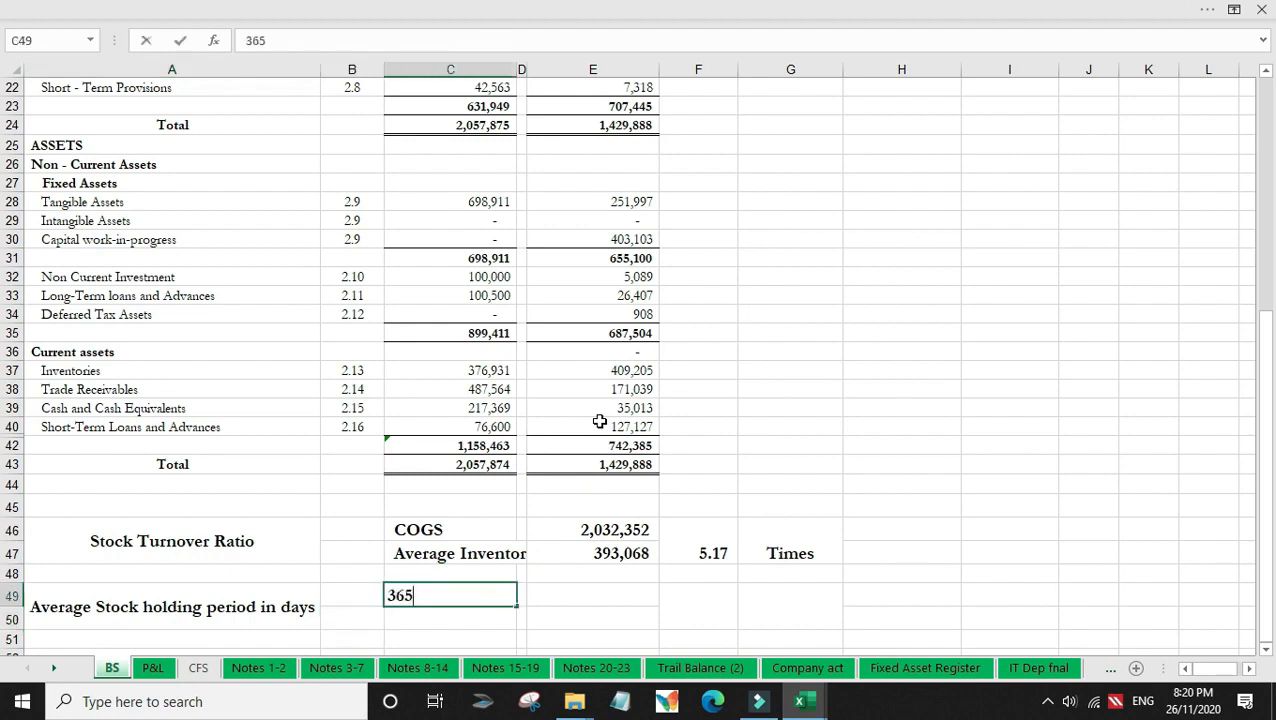
{"action": "key", "text": "Return"}
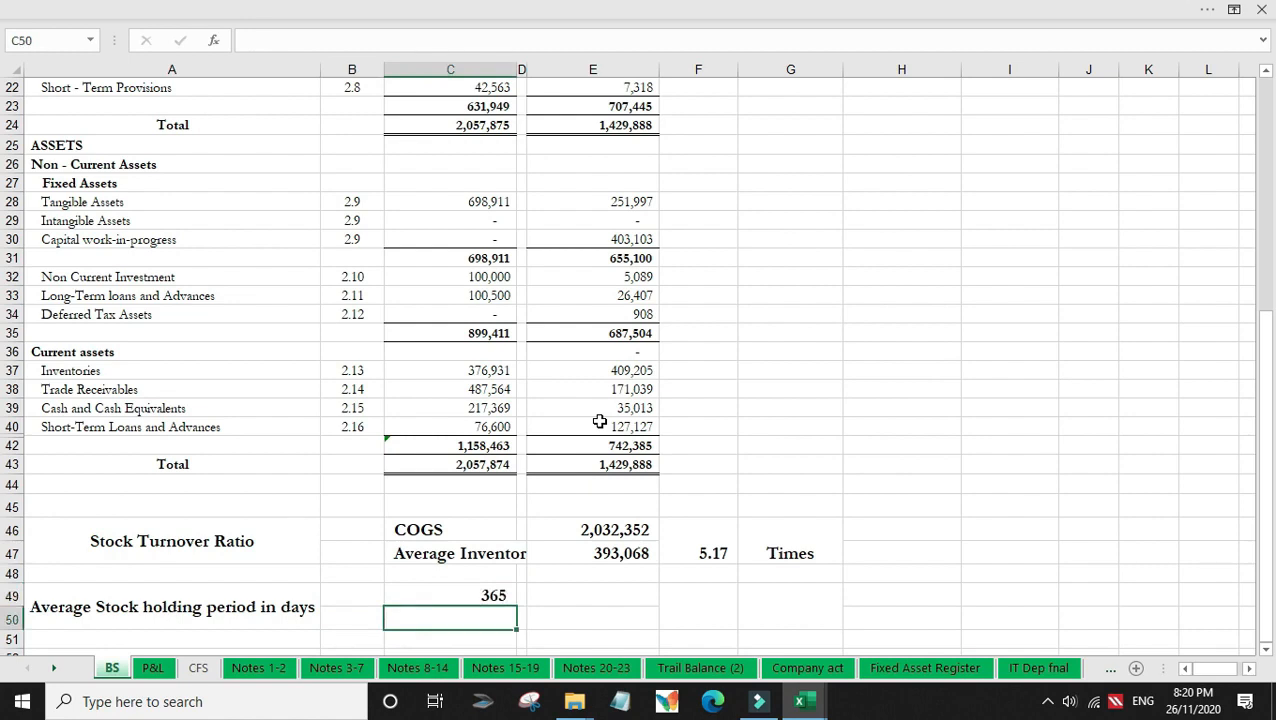
{"action": "type", "text": "="}
{"action": "left_click", "coordinate": [220, 531]}
{"action": "key", "text": "Return"}
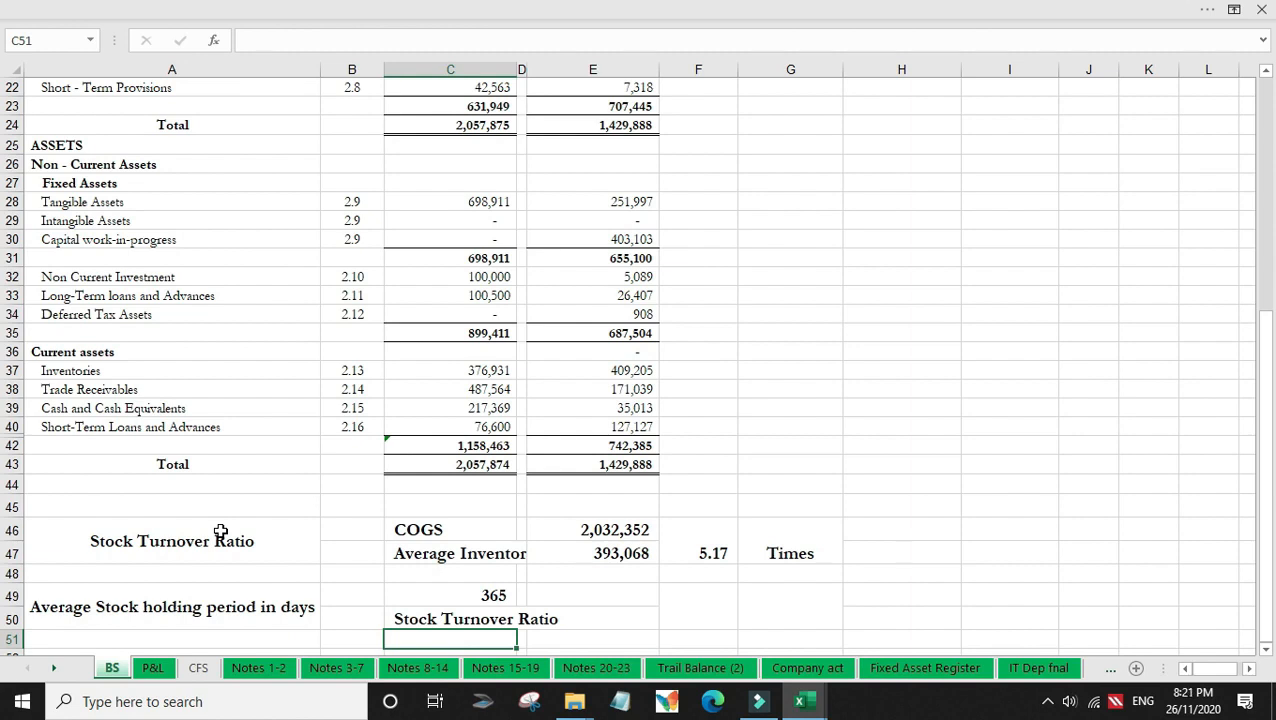
Enter the holding-period figures in column E: 365 in E49 and 5.17 in E50.
{"action": "key", "text": "Up"}
{"action": "key", "text": "Right"}
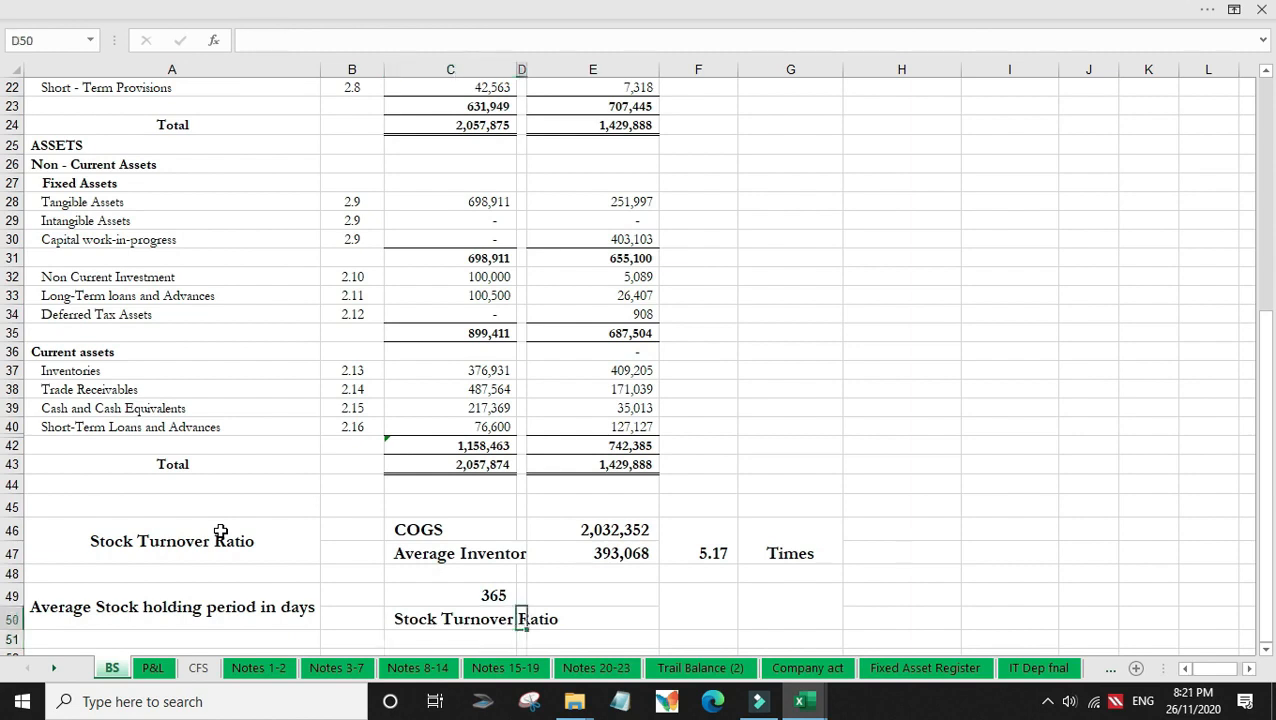
{"action": "key", "text": "Up"}
{"action": "key", "text": "Right"}
{"action": "type", "text": "365"}
{"action": "key", "text": "Return"}
{"action": "type", "text": "5.17"}
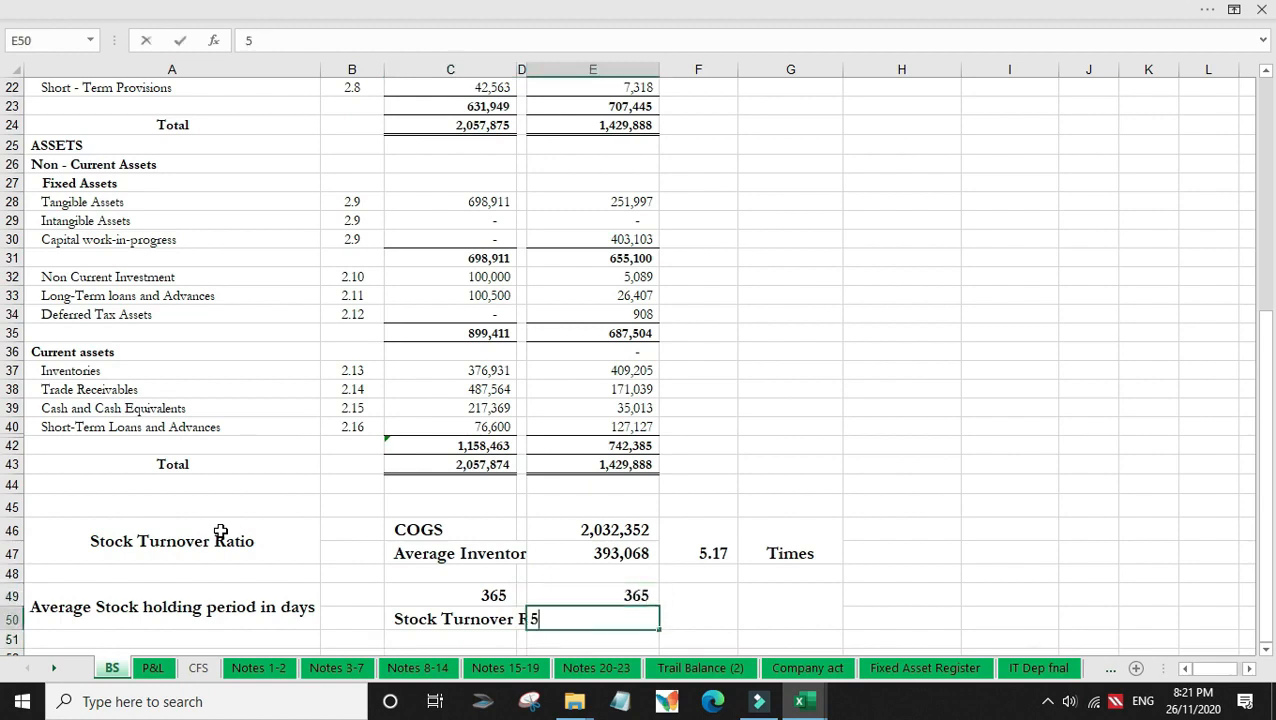
{"action": "key", "text": "Return"}
Calculate the average stock holding period in merged cell F49 by dividing E49 by E50.
{"action": "key", "text": "Up"}
{"action": "key", "text": "Right"}
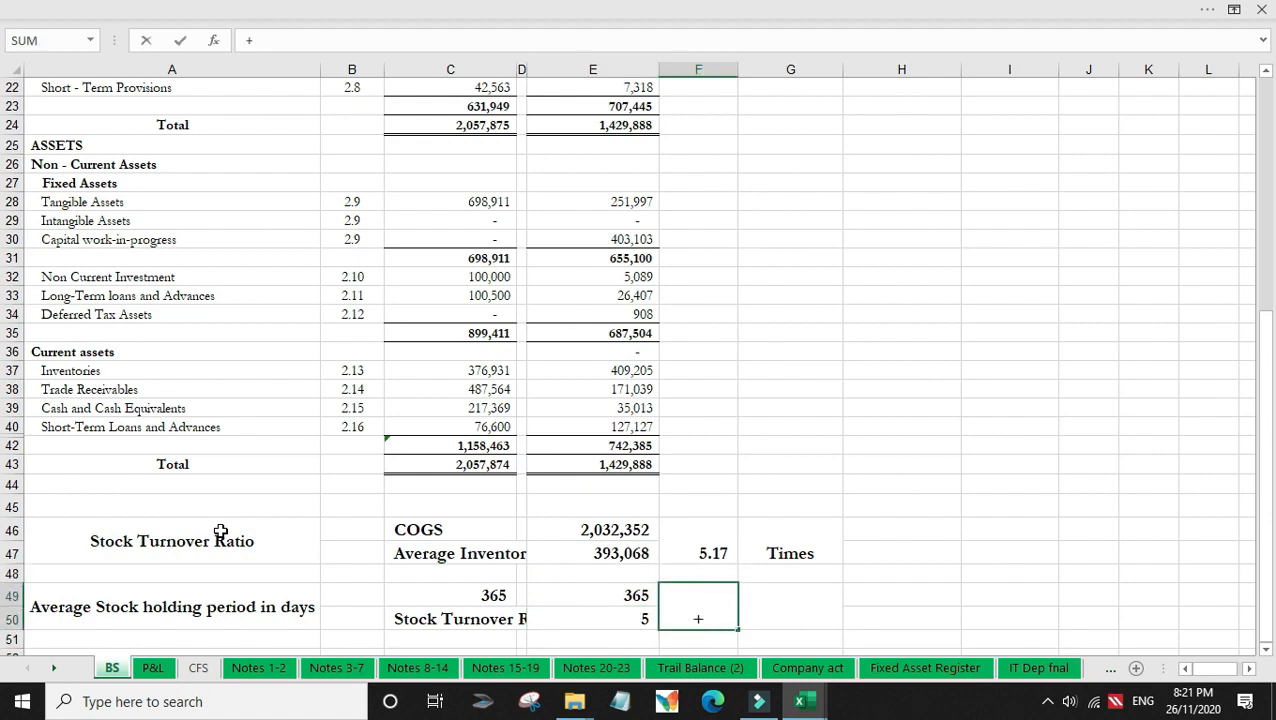
{"action": "key", "text": "Left"}
{"action": "key", "text": "Up"}
{"action": "key", "text": "Up"}
{"action": "key", "text": "Down"}
{"action": "type", "text": "/"}
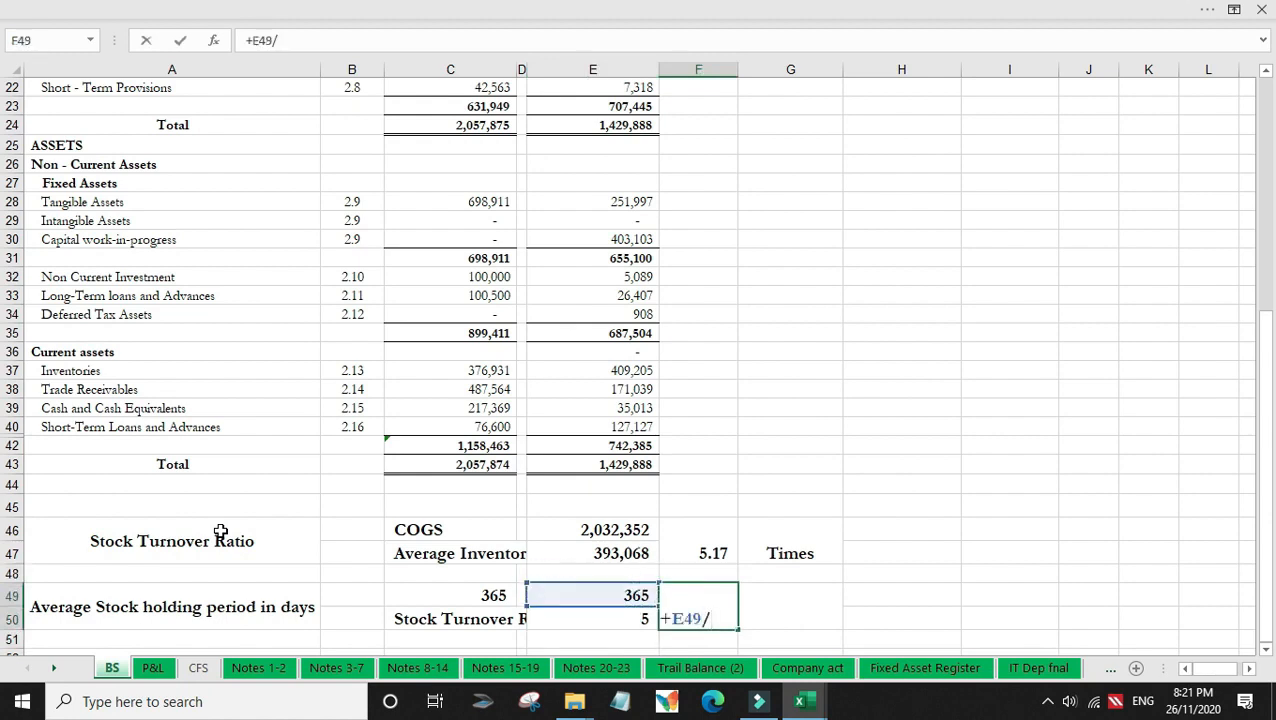
{"action": "key", "text": "Left"}
{"action": "key", "text": "Up"}
{"action": "key", "text": "Down"}
{"action": "key", "text": "Return"}
{"action": "key", "text": "Up"}
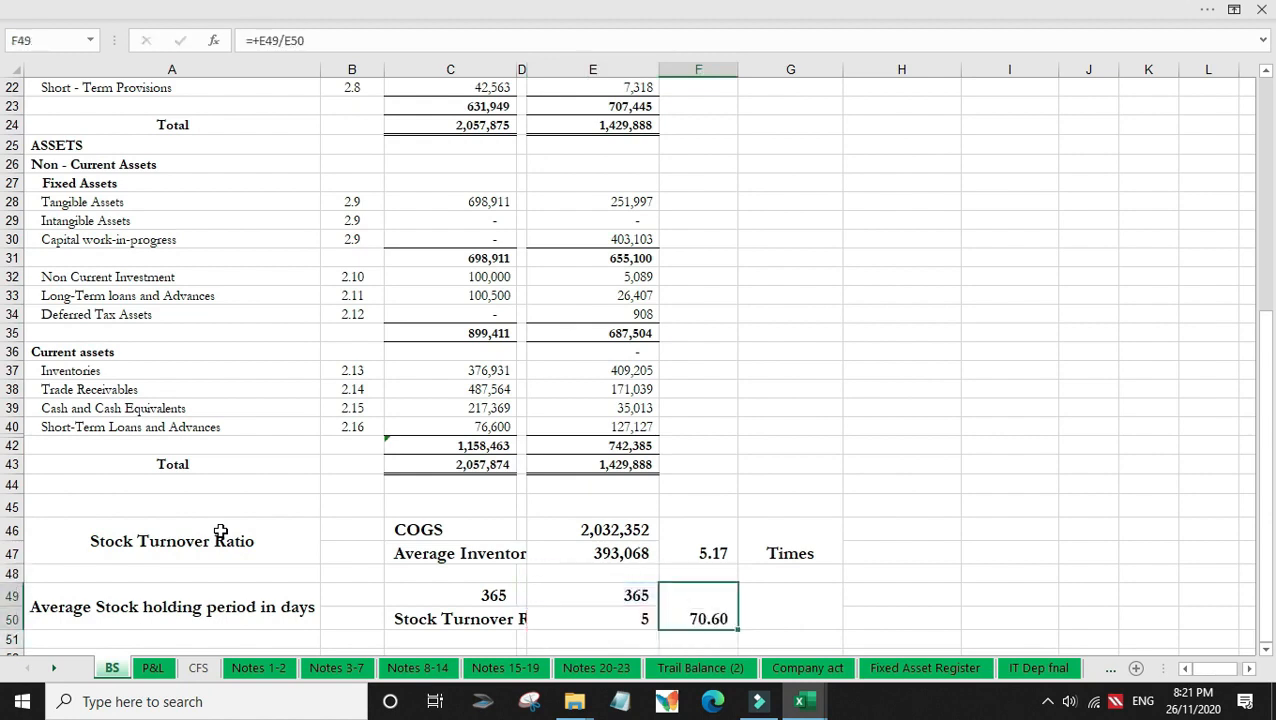
Show the stock turnover figure in E50 with two decimal places.
{"action": "left_click", "coordinate": [625, 612]}
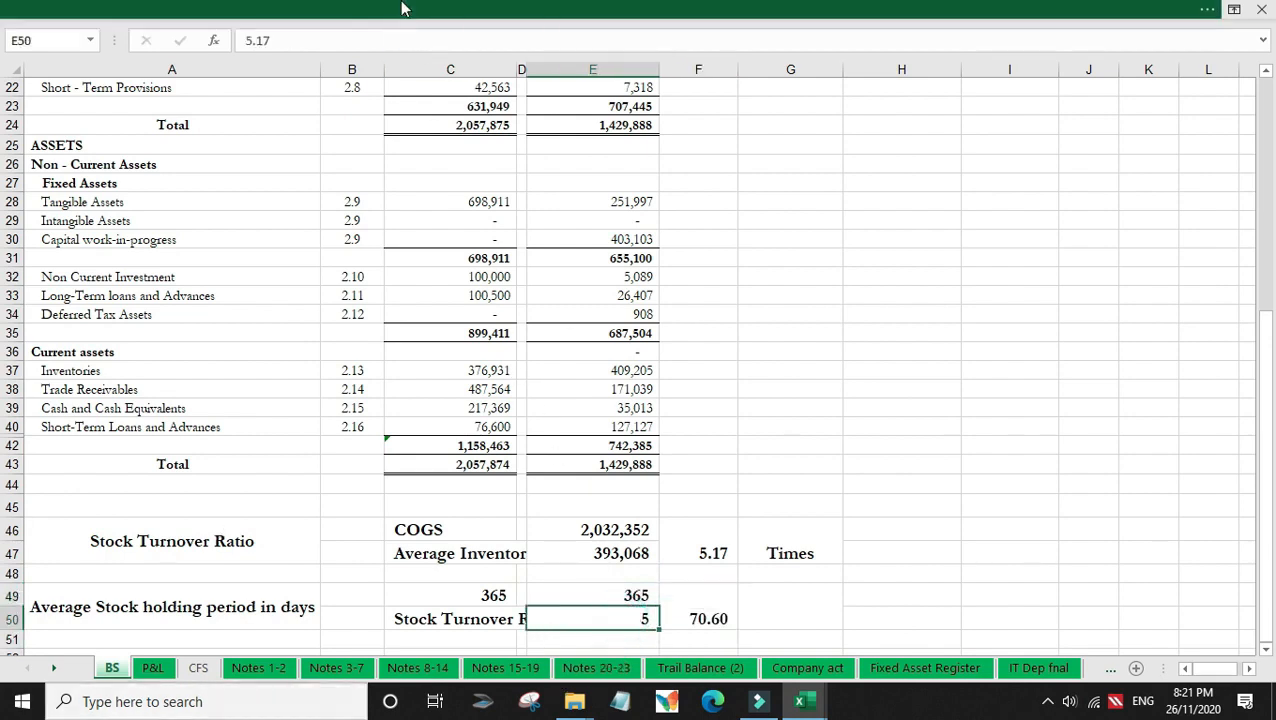
{"action": "left_click", "coordinate": [404, 9]}
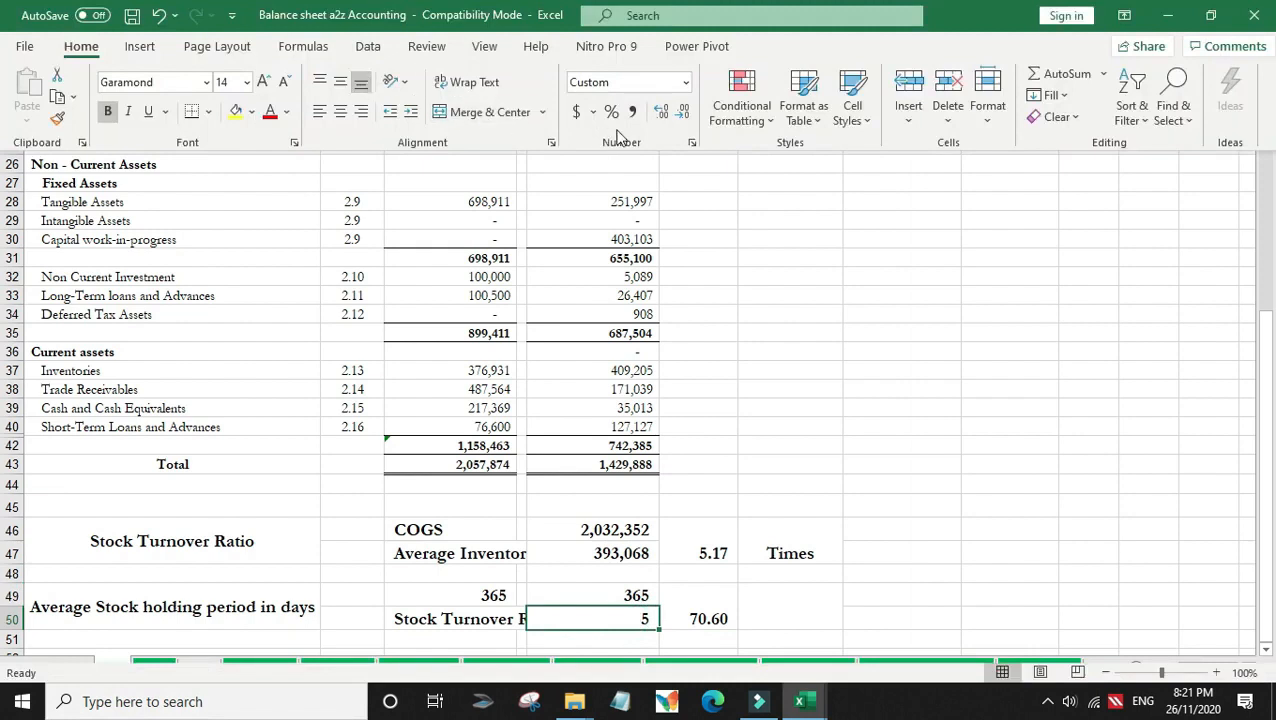
{"action": "left_click", "coordinate": [665, 115]}
{"action": "left_click", "coordinate": [665, 115]}
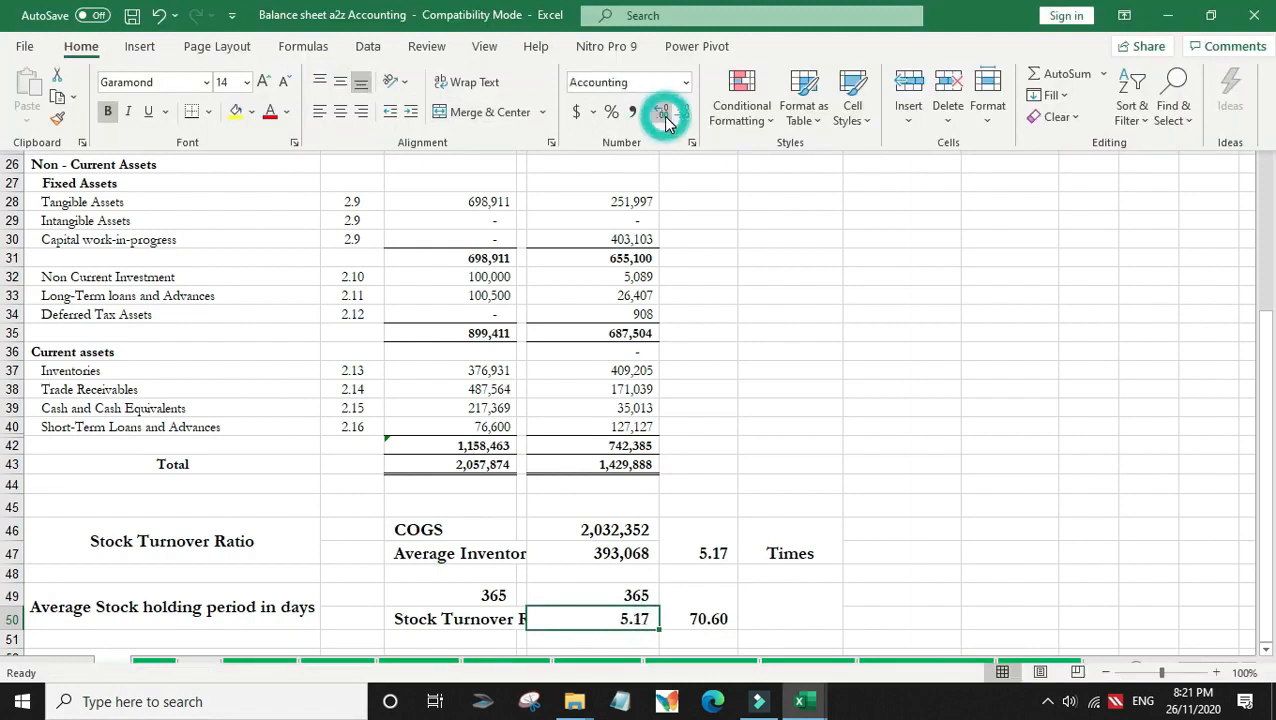
{"action": "left_click", "coordinate": [845, 577]}
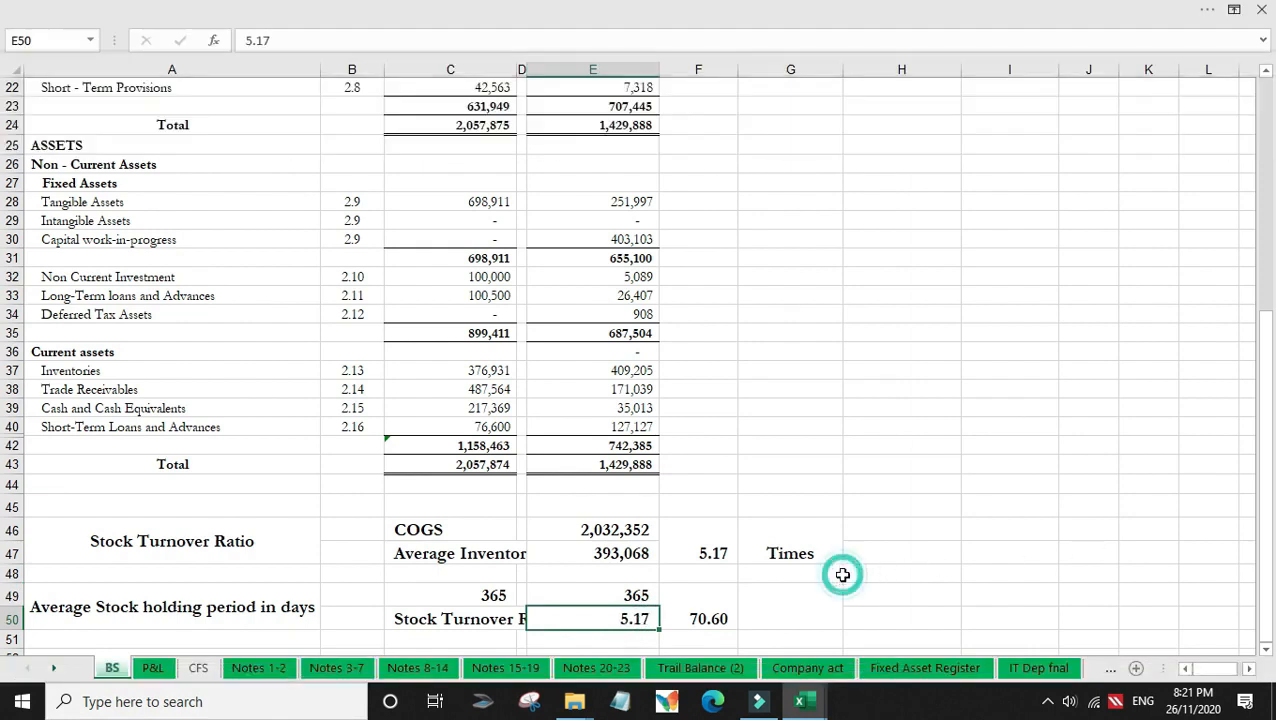
Enter the unit label "Days" in merged cell G49 beside the holding-period result.
{"action": "left_click", "coordinate": [803, 607]}
{"action": "type", "text": "Days"}
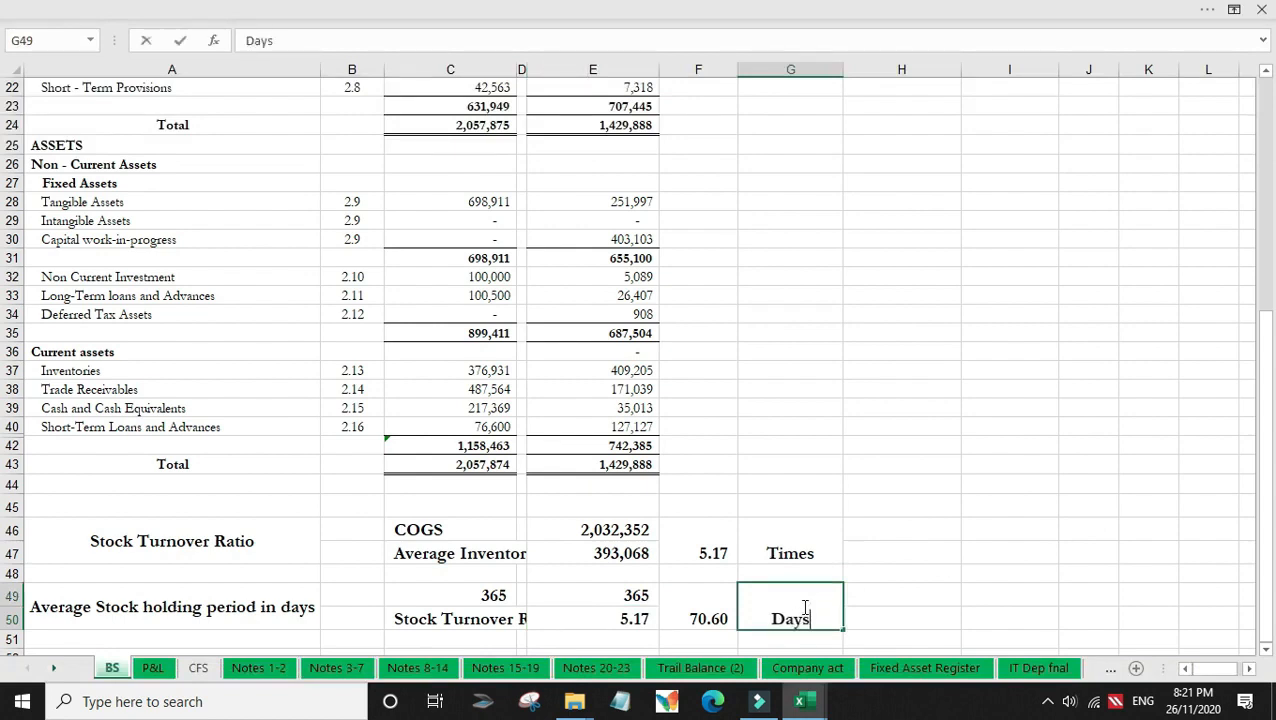
{"action": "key", "text": "Return"}
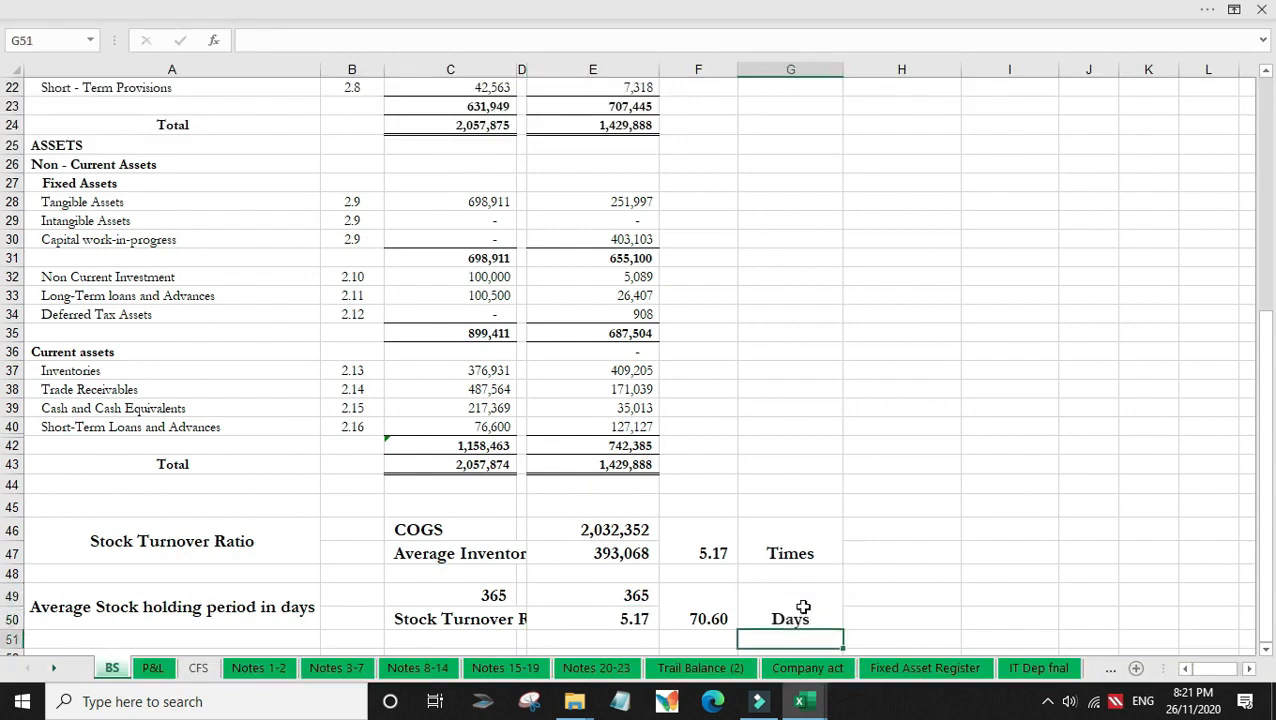
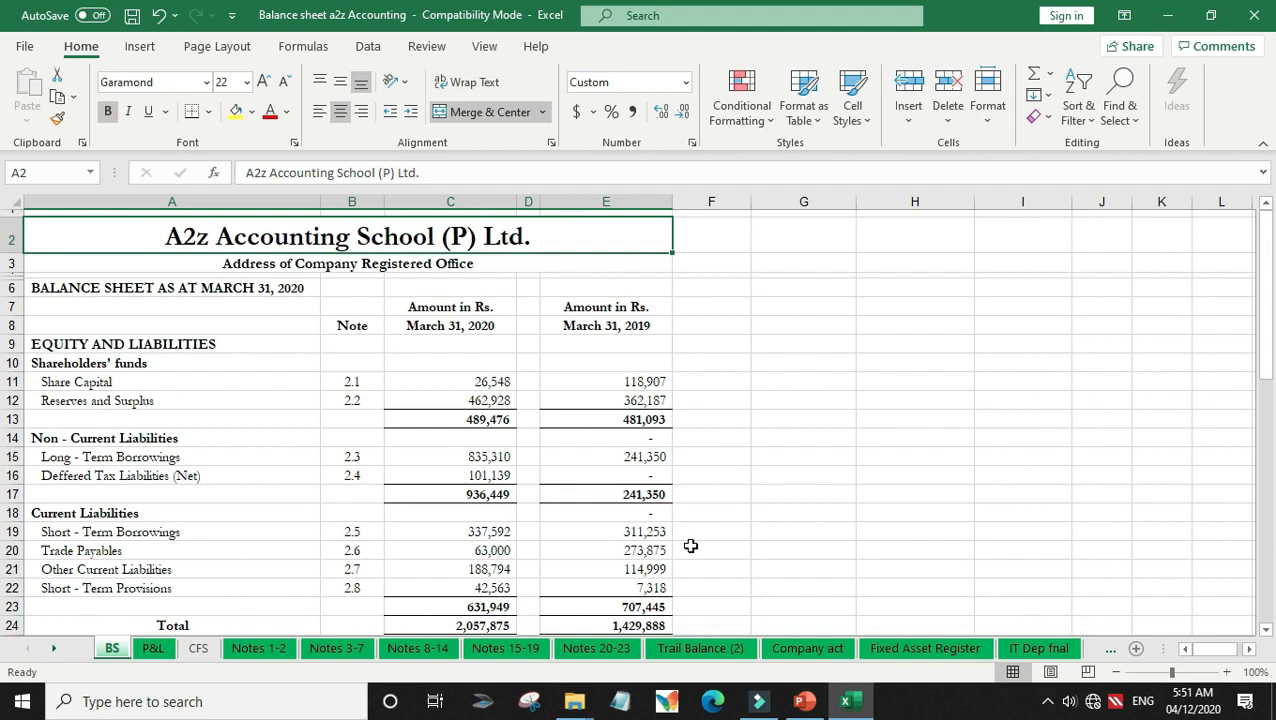
Look through the balance sheet from the company title down to the Debtor Turnover Ratio block in row 46.
{"action": "key", "text": "Down"}
{"action": "key", "text": "Down"}
{"action": "key", "text": "Right"}
{"action": "key", "text": "Down"}
{"action": "key", "text": "Down"}
{"action": "key", "text": "Down"}
{"action": "key", "text": "Down"}
{"action": "key", "text": "Down"}
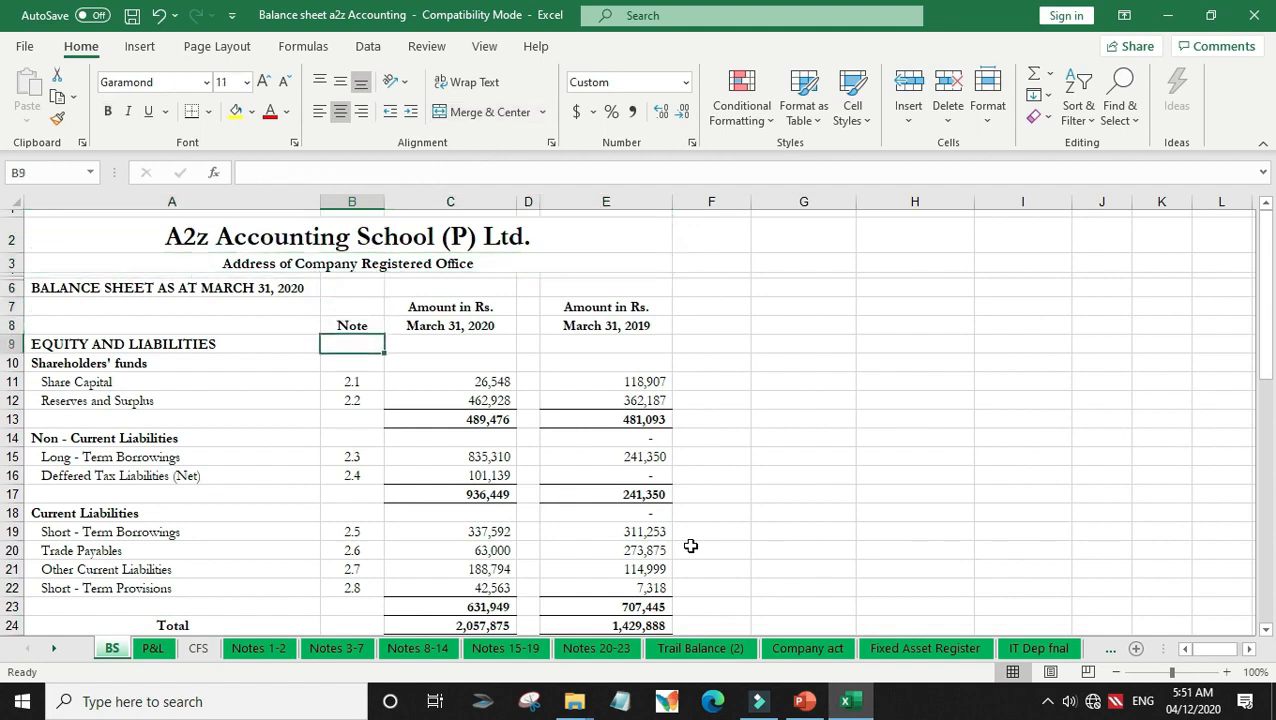
{"action": "key", "text": "Down"}
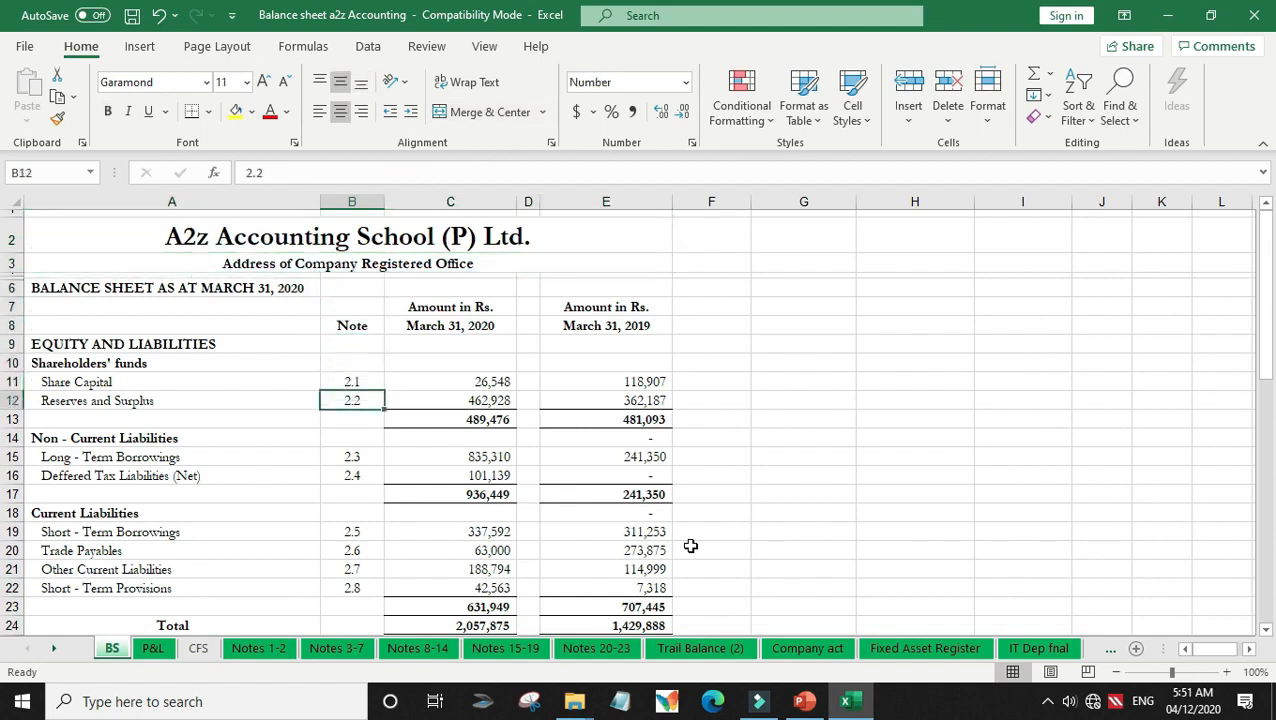
{"action": "key", "text": "Down"}
{"action": "key", "text": "Down"}
{"action": "key", "text": "Down"}
{"action": "key", "text": "Down"}
{"action": "key", "text": "Down"}
{"action": "key", "text": "Down"}
{"action": "key", "text": "Down"}
{"action": "key", "text": "Down"}
{"action": "key", "text": "Down"}
{"action": "key", "text": "Down"}
{"action": "key", "text": "Down"}
{"action": "key", "text": "Down"}
{"action": "key", "text": "Down"}
{"action": "key", "text": "Down"}
{"action": "key", "text": "Down"}
{"action": "key", "text": "Down"}
{"action": "key", "text": "Down"}
{"action": "key", "text": "Down"}
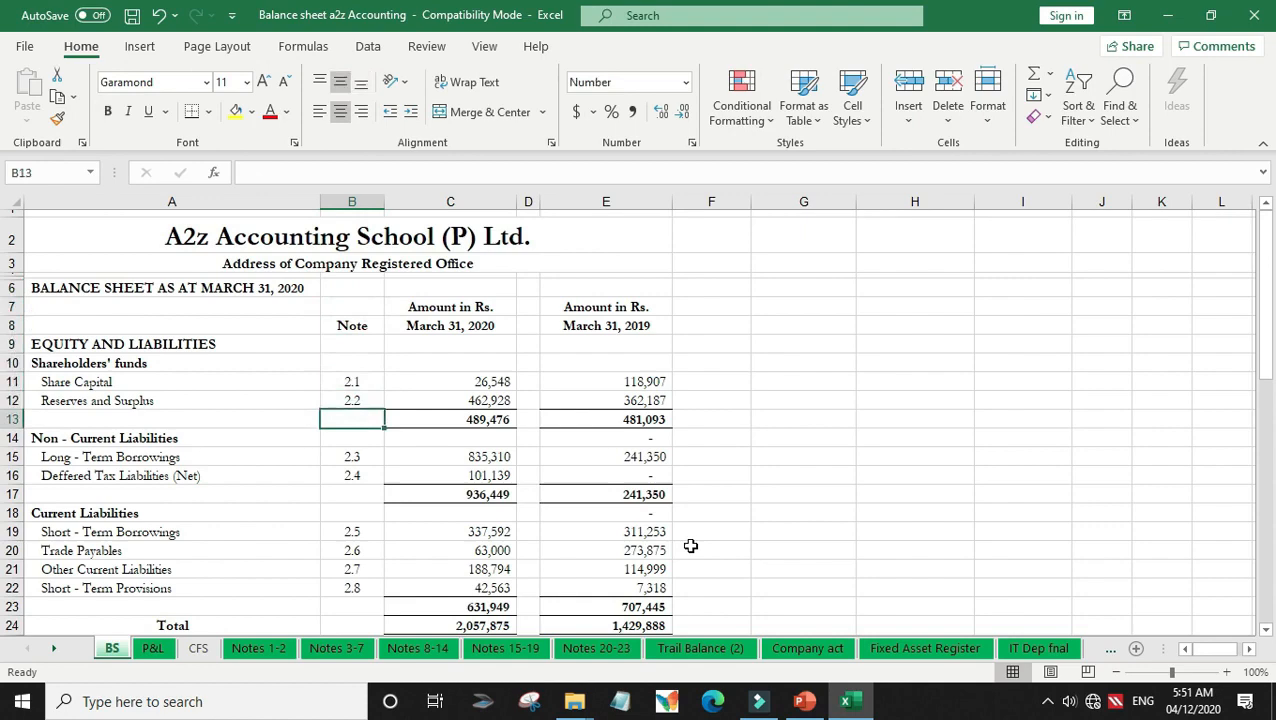
{"action": "key", "text": "Down"}
{"action": "key", "text": "Down"}
{"action": "key", "text": "Down"}
{"action": "key", "text": "Down"}
{"action": "key", "text": "Down"}
{"action": "key", "text": "Down"}
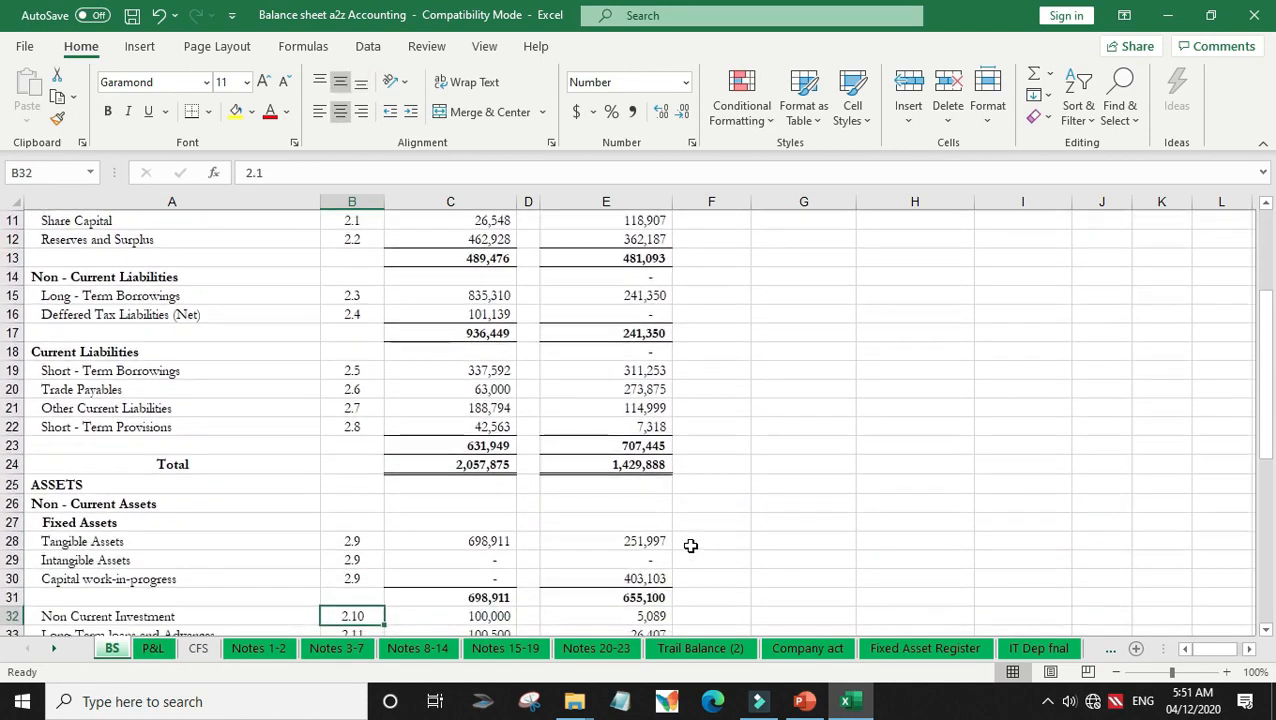
{"action": "key", "text": "Down"}
{"action": "key", "text": "Down"}
{"action": "key", "text": "Down"}
{"action": "key", "text": "Down"}
{"action": "key", "text": "Down"}
{"action": "key", "text": "Down"}
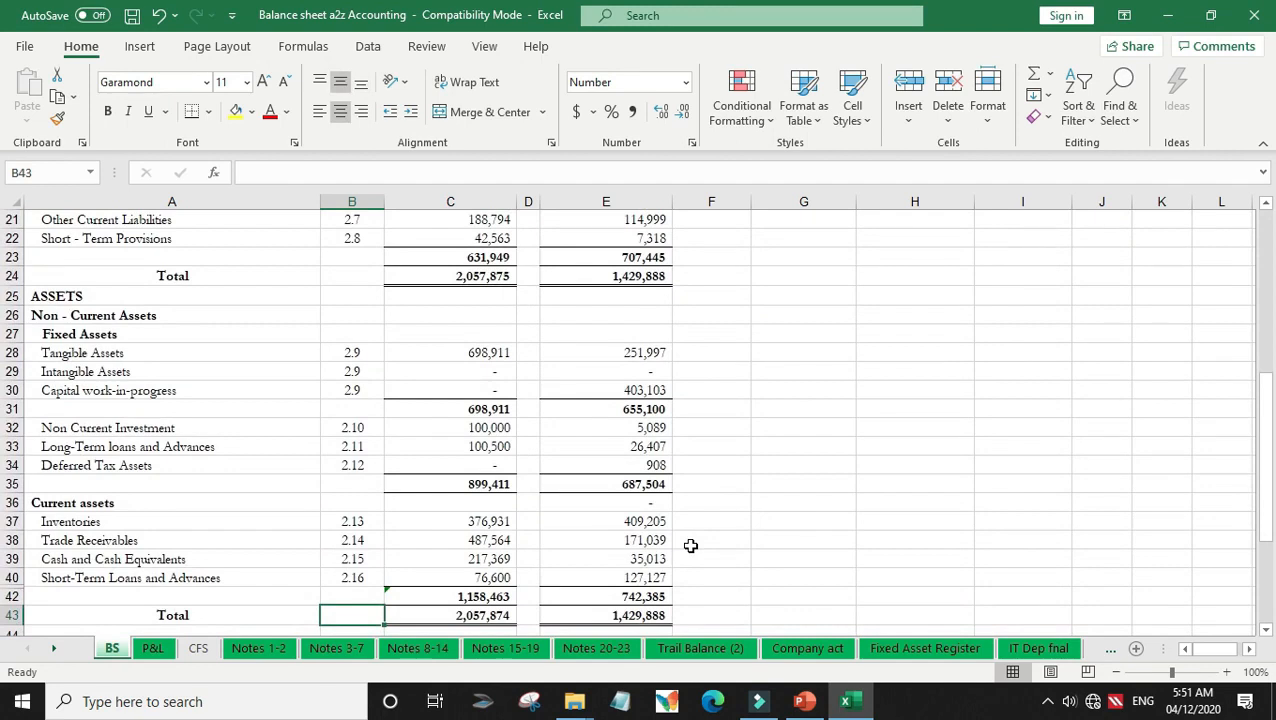
{"action": "key", "text": "Down"}
{"action": "key", "text": "Down"}
{"action": "key", "text": "Down"}
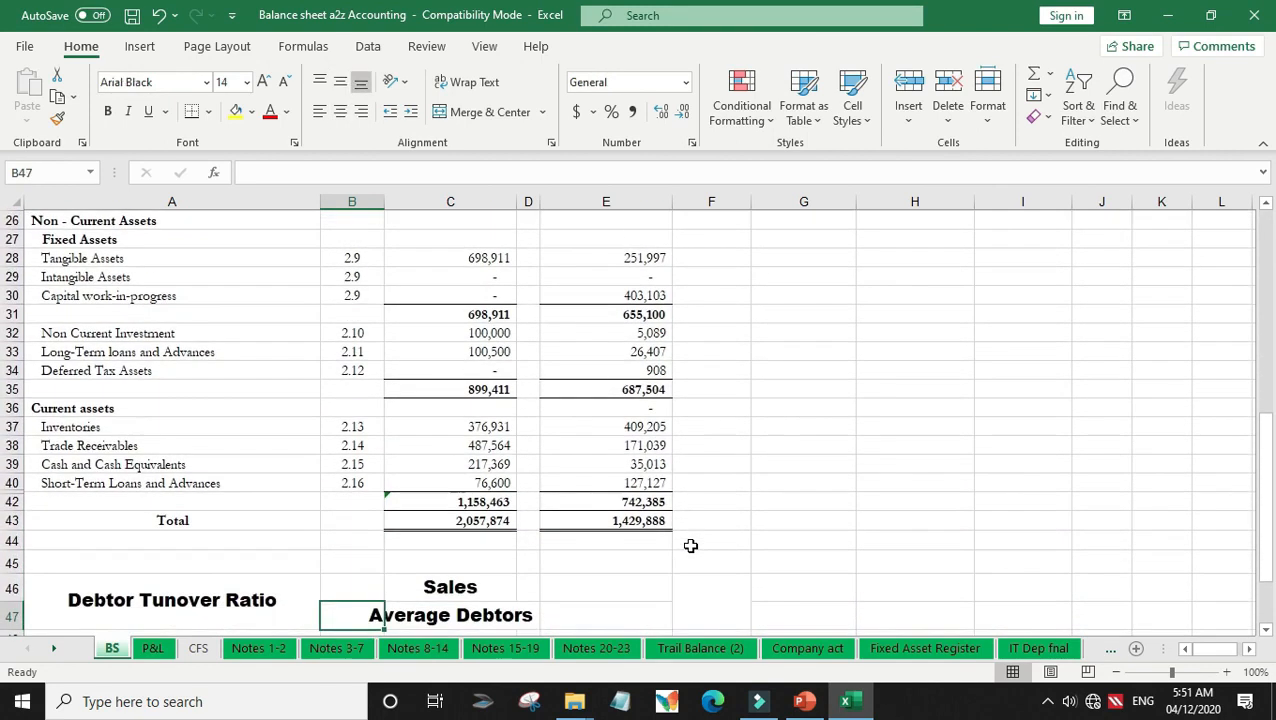
{"action": "key", "text": "Left"}
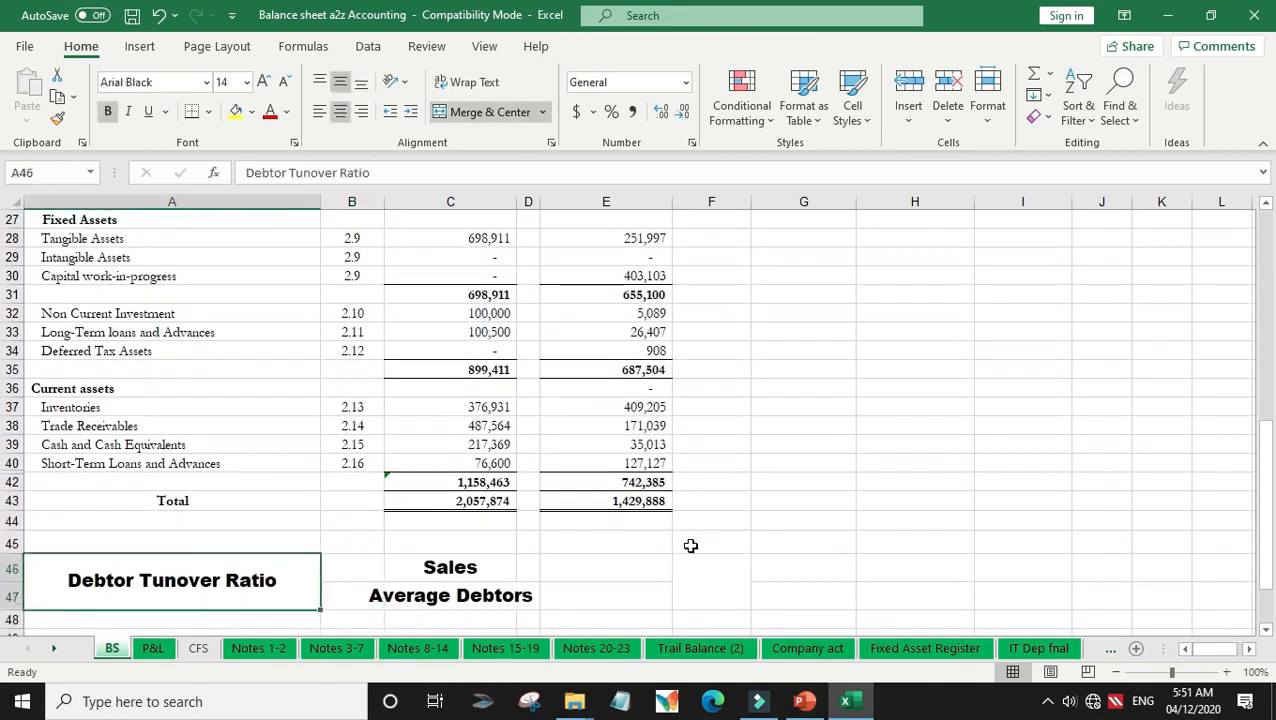
Link the Sales figure in E46 to the March 31, 2020 Revenue from Operations, cell D12 of the P&L sheet.
{"action": "key", "text": "Right"}
{"action": "key", "text": "Right"}
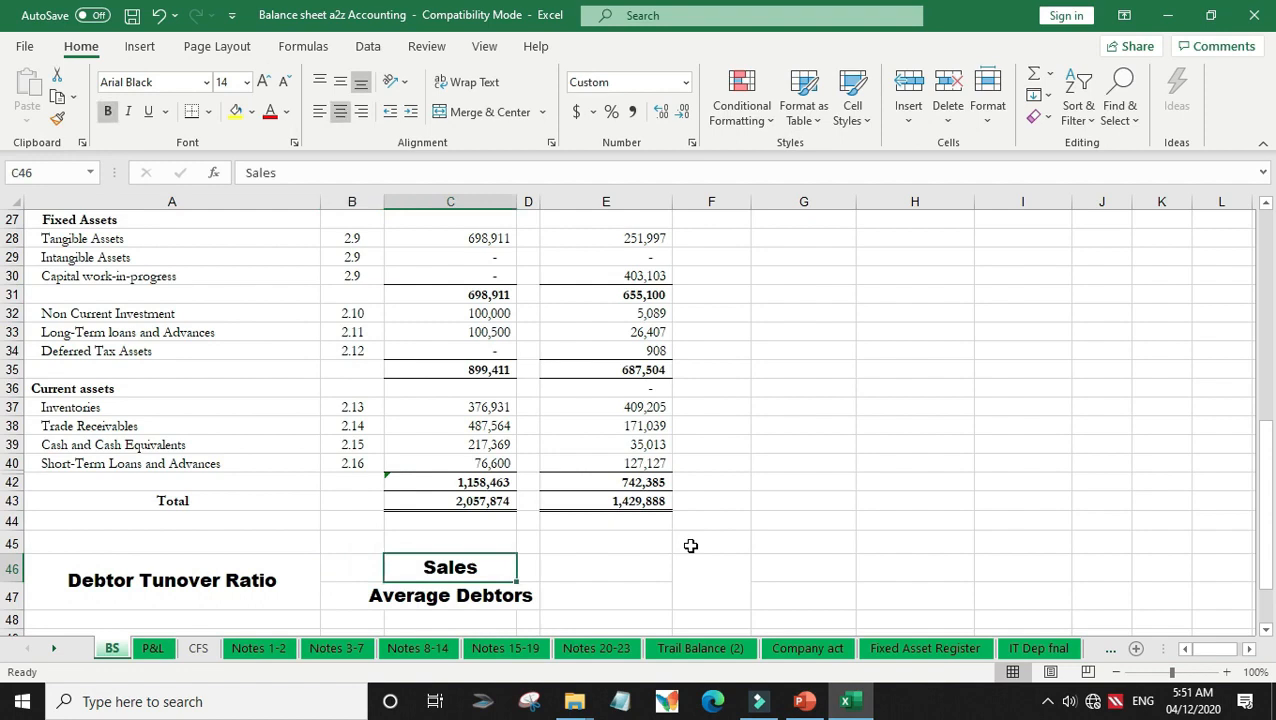
{"action": "key", "text": "Right"}
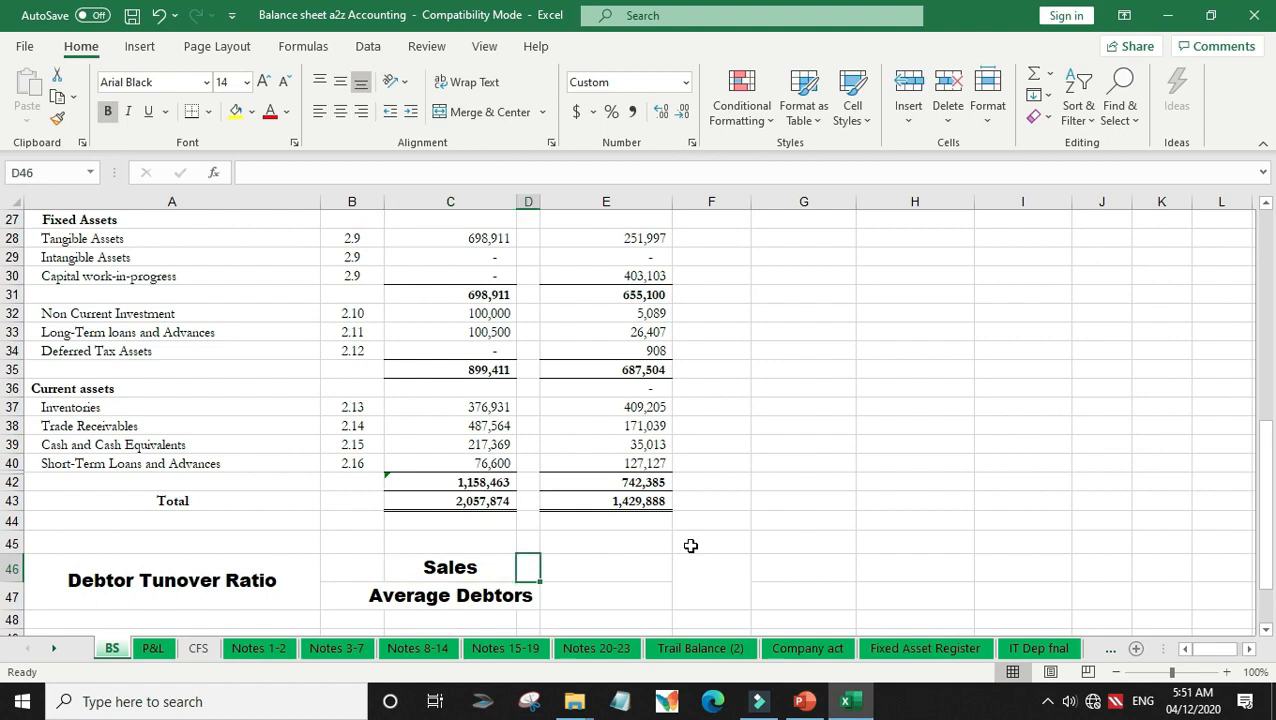
{"action": "key", "text": "Right"}
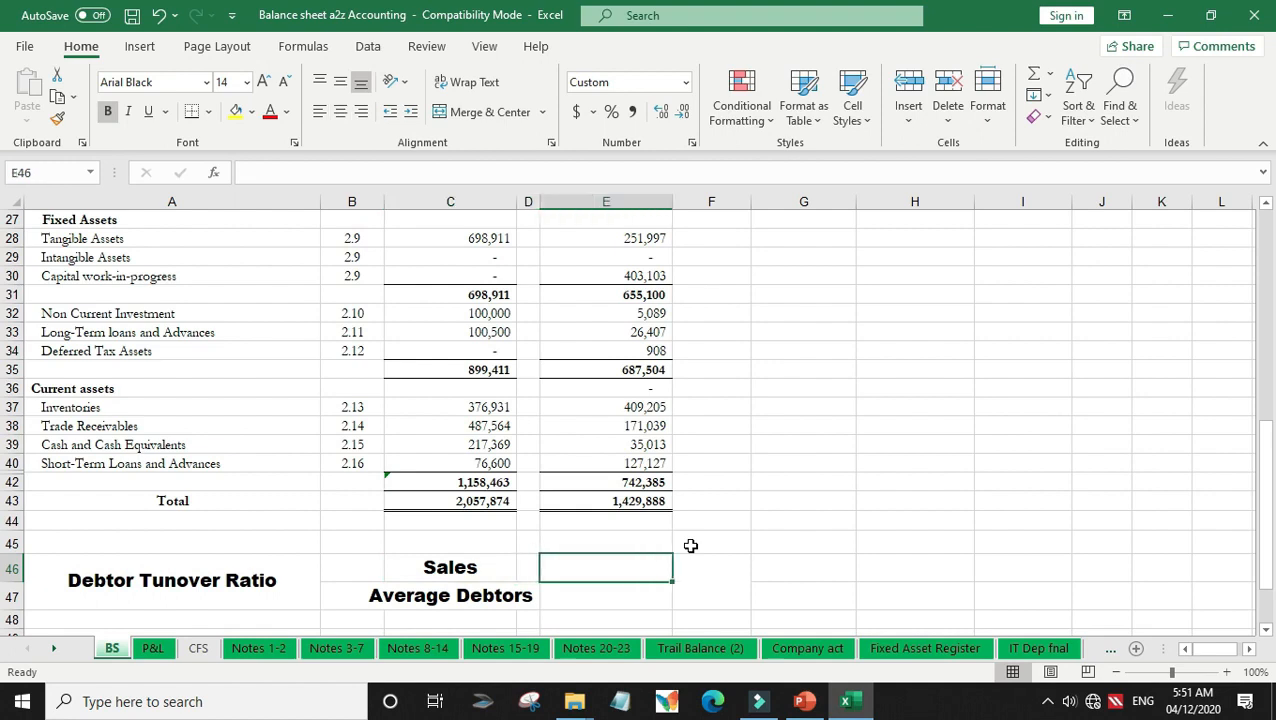
{"action": "type", "text": "+"}
{"action": "left_click", "coordinate": [152, 648]}
{"action": "scroll", "coordinate": [592, 402], "scroll_direction": "up", "scroll_amount": 5}
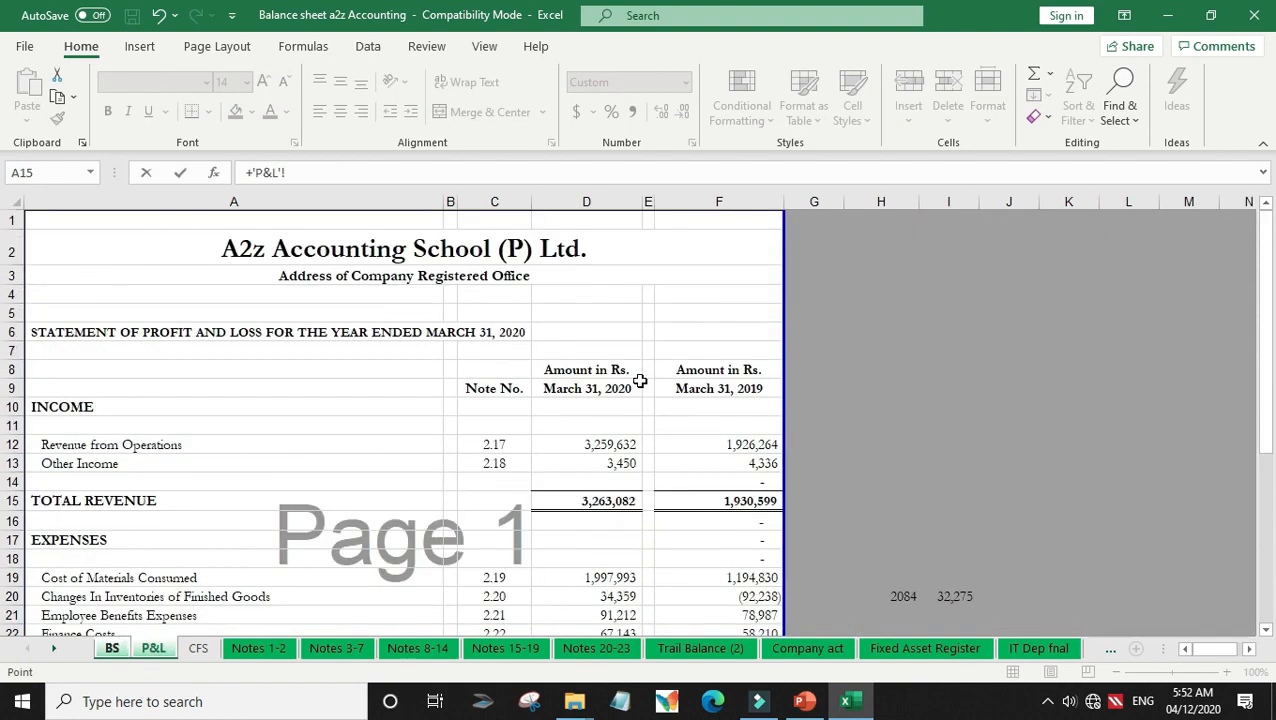
{"action": "left_click", "coordinate": [609, 445]}
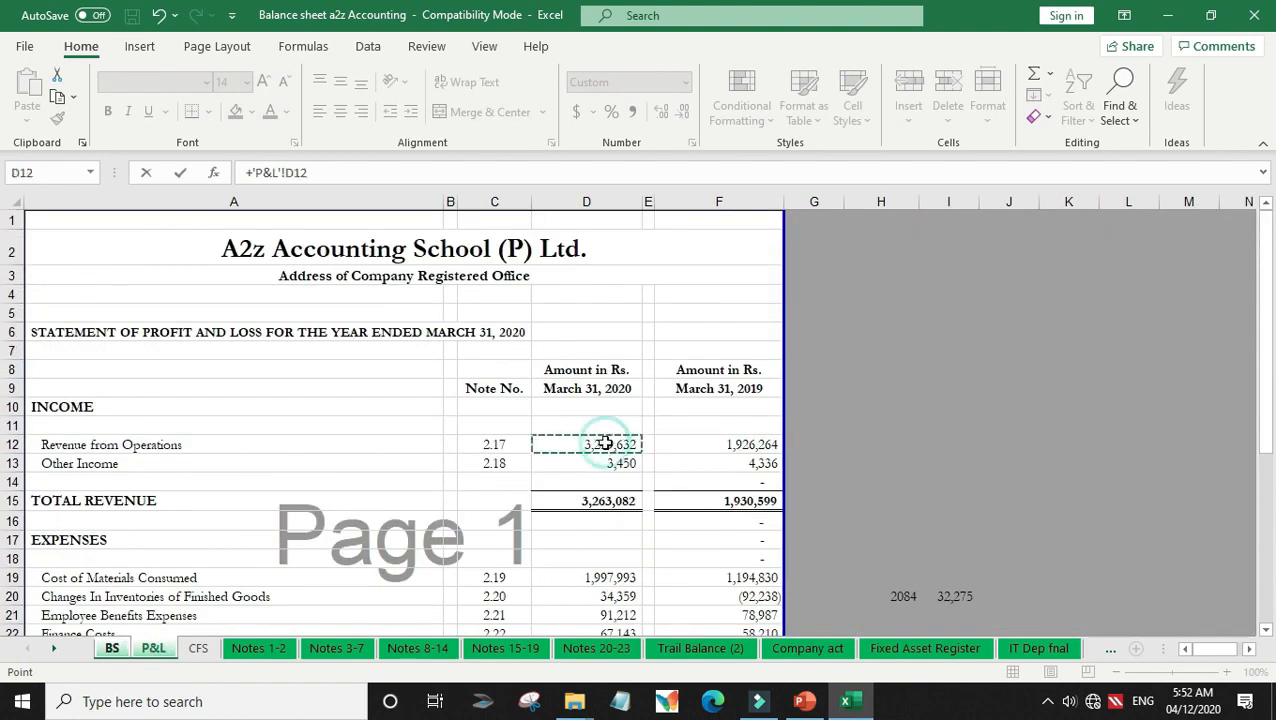
{"action": "key", "text": "Return"}
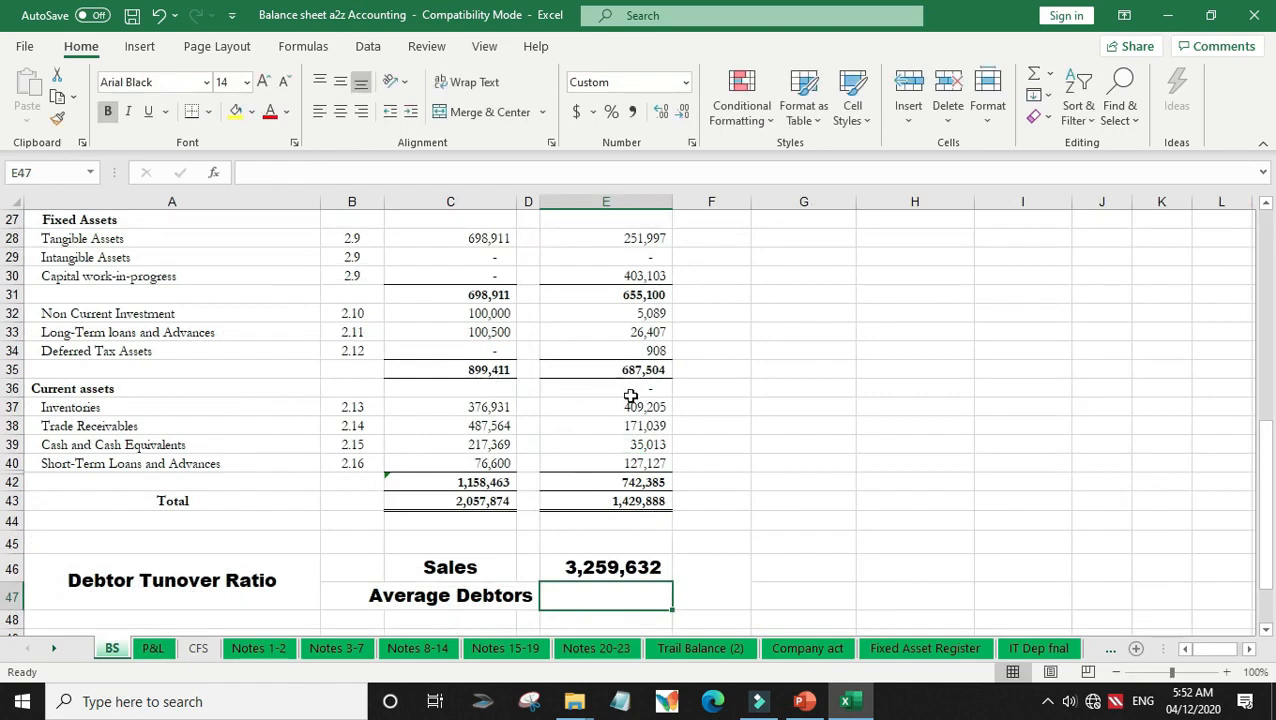
Fill the Average Debtors amount in E47 with the formula +(C37+E37)/2.
{"action": "left_click", "coordinate": [630, 402]}
{"action": "left_click", "coordinate": [488, 405]}
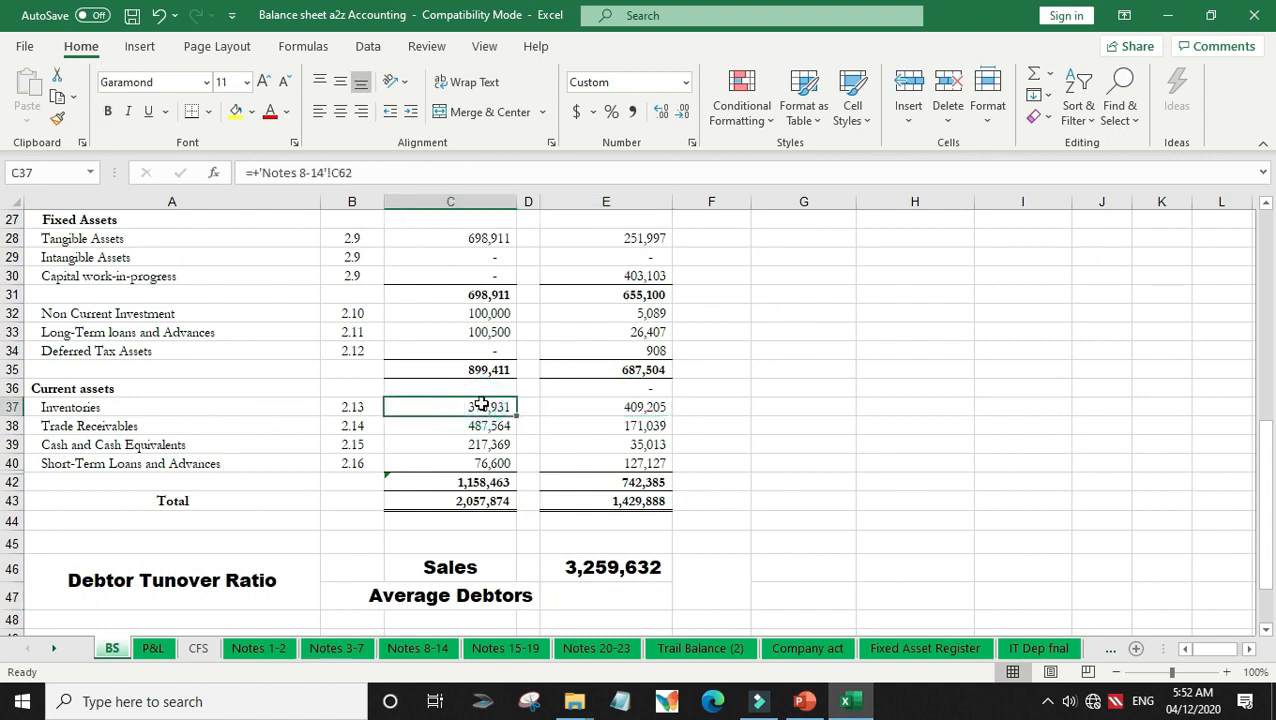
{"action": "left_click", "coordinate": [616, 595]}
{"action": "type", "text": "+("}
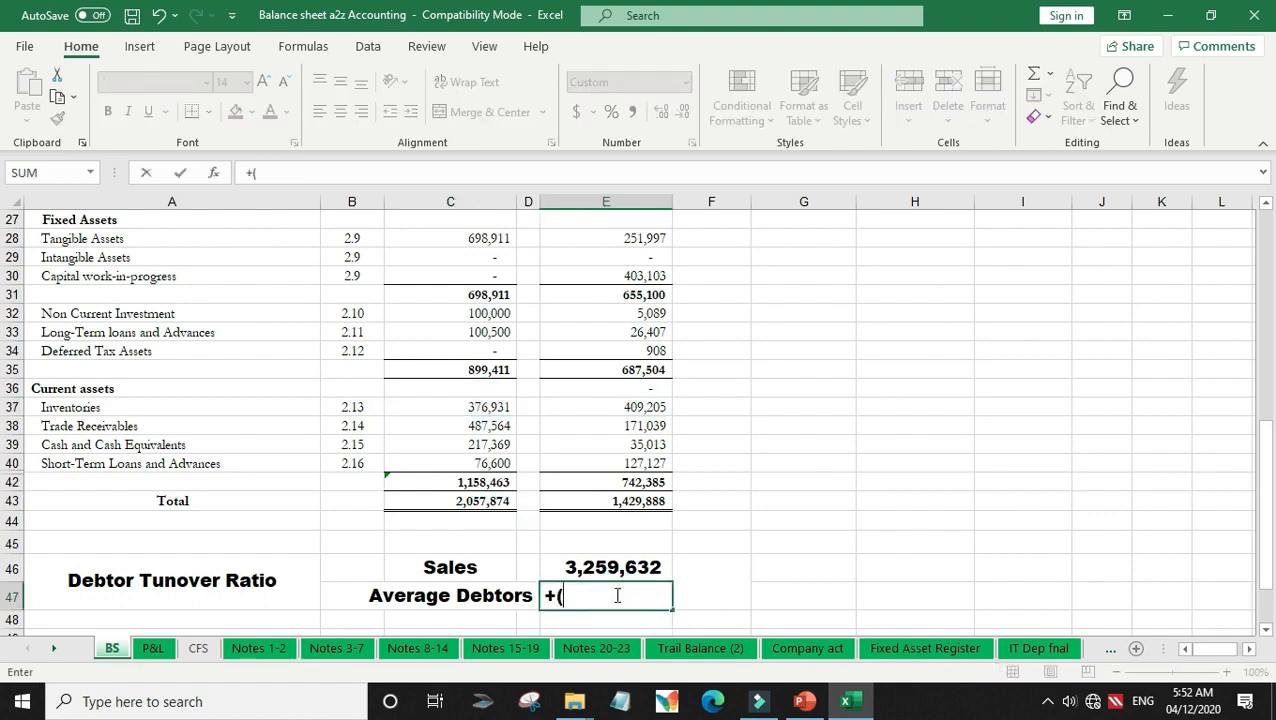
{"action": "left_click", "coordinate": [472, 407]}
{"action": "type", "text": "+"}
{"action": "left_click", "coordinate": [588, 409]}
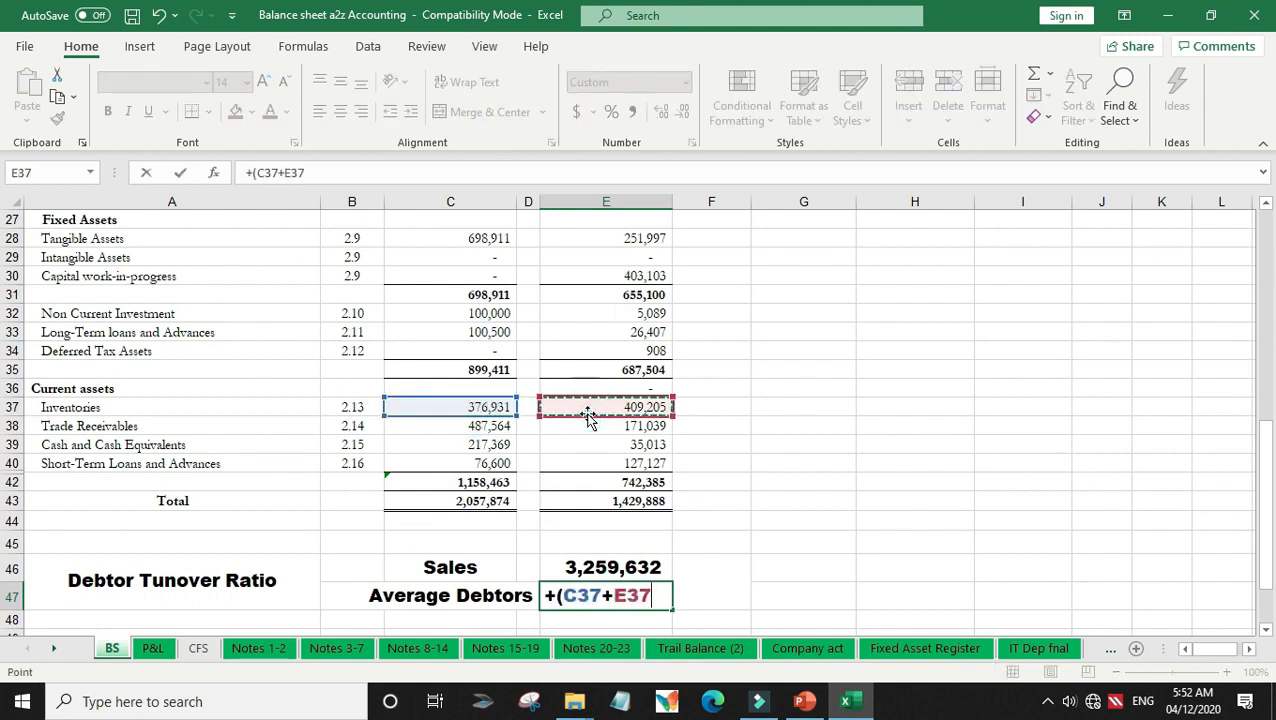
{"action": "type", "text": ")/2"}
{"action": "key", "text": "Return"}
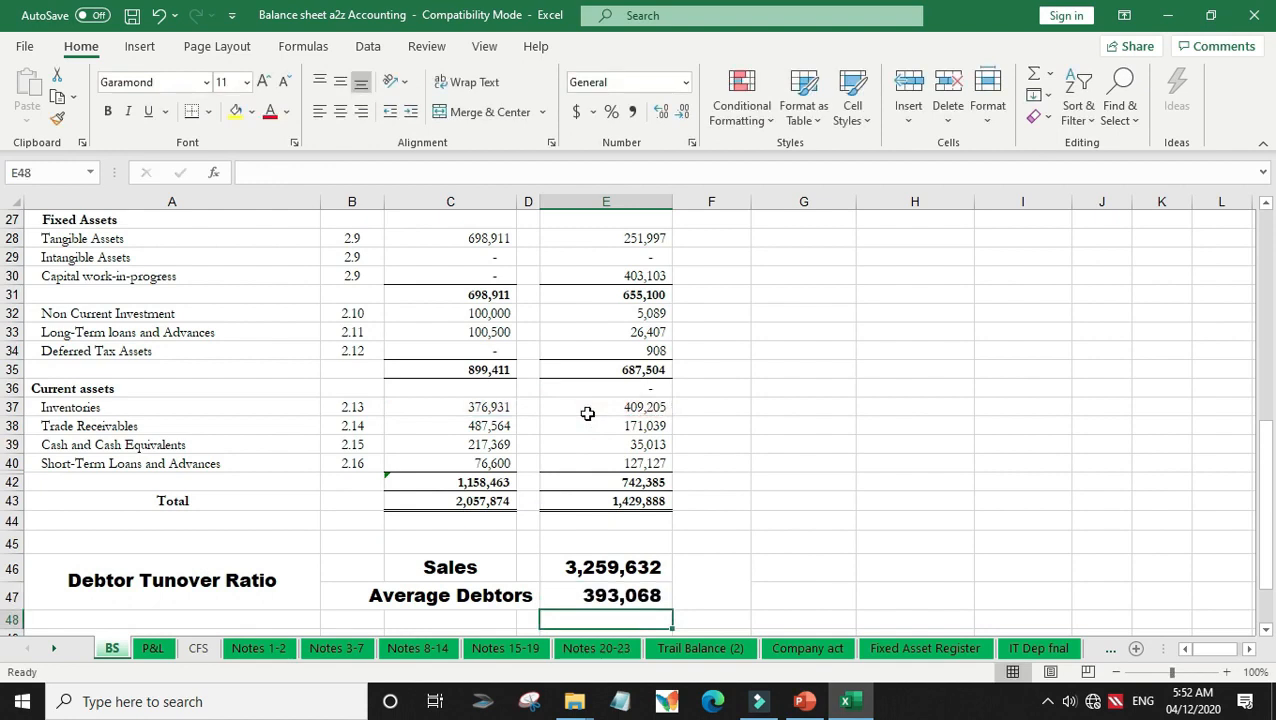
Calculate the debtor turnover ratio in merged cell F46 by dividing Sales in E46 by Average Debtors in E47.
{"action": "key", "text": "Up"}
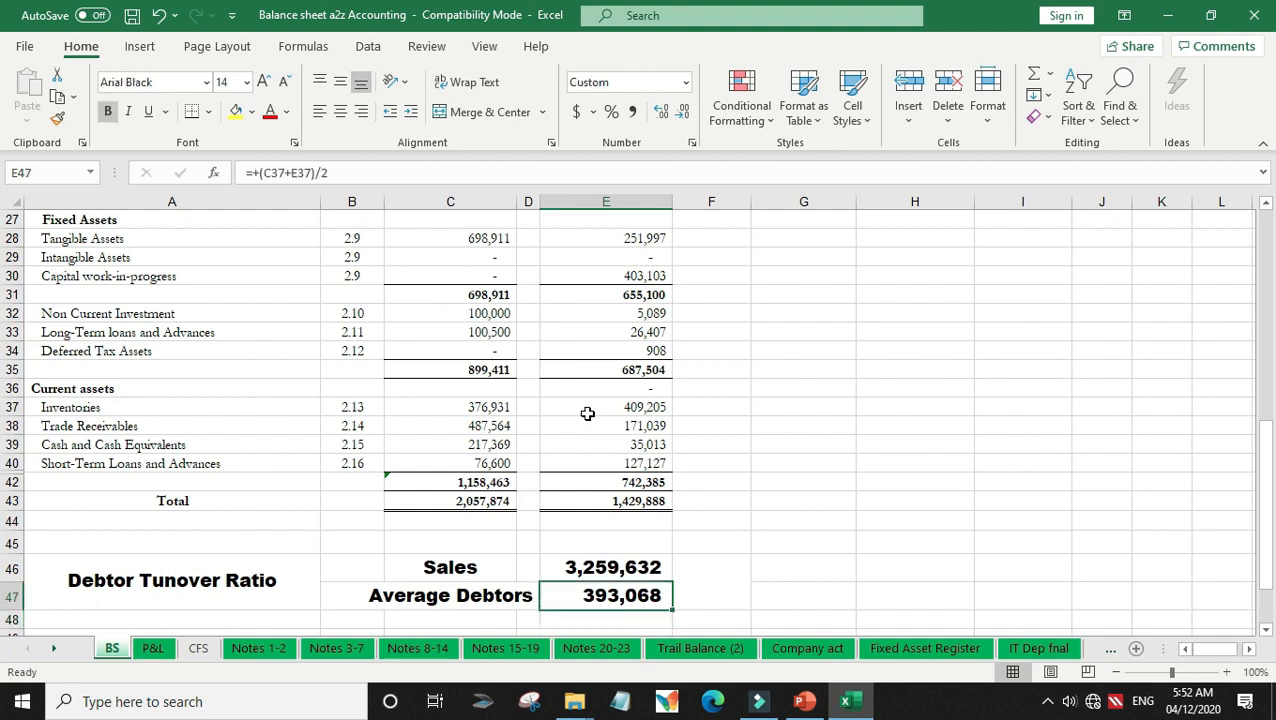
{"action": "key", "text": "Right"}
{"action": "type", "text": "+"}
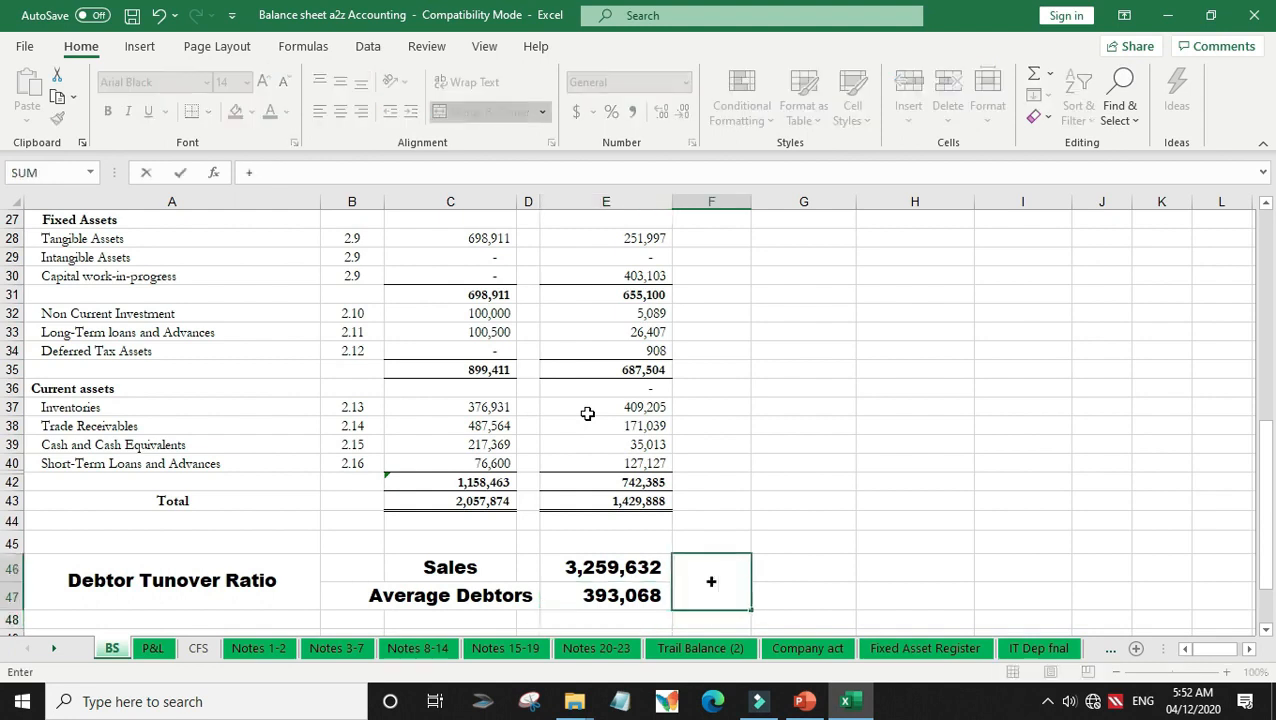
{"action": "key", "text": "Left"}
{"action": "key", "text": "Up"}
{"action": "type", "text": "/"}
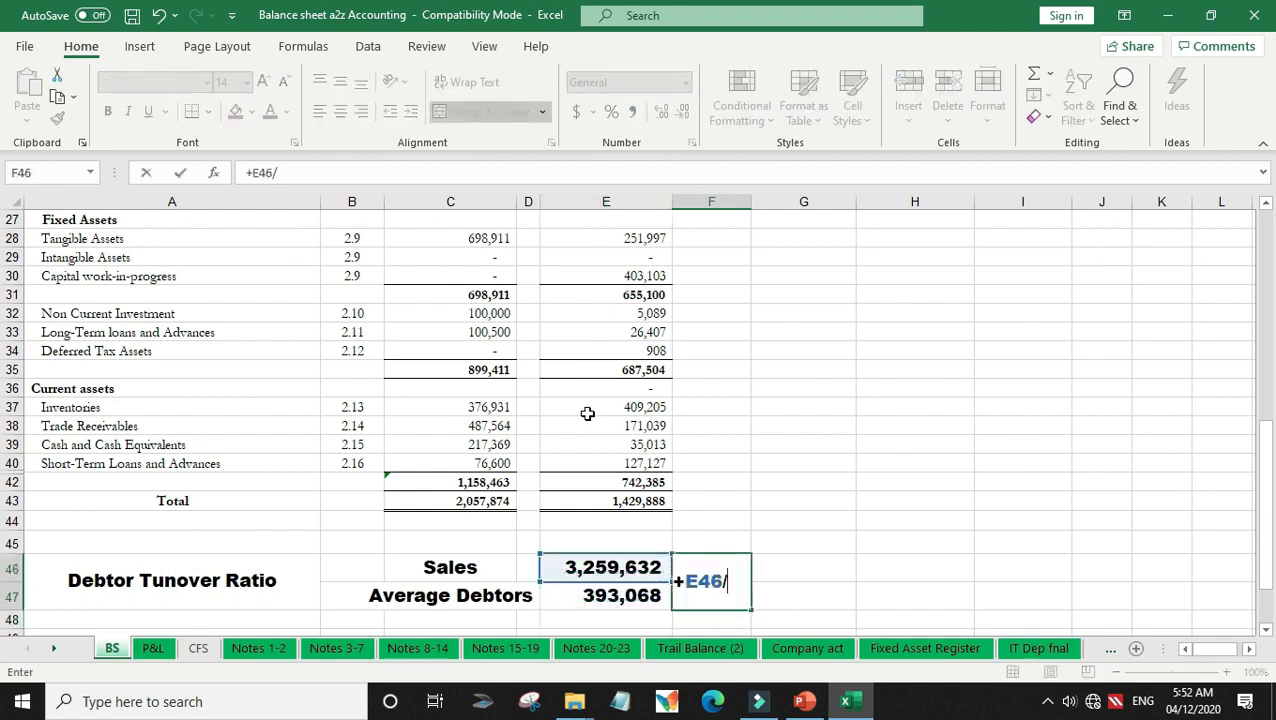
{"action": "left_click", "coordinate": [609, 595]}
{"action": "key", "text": "Return"}
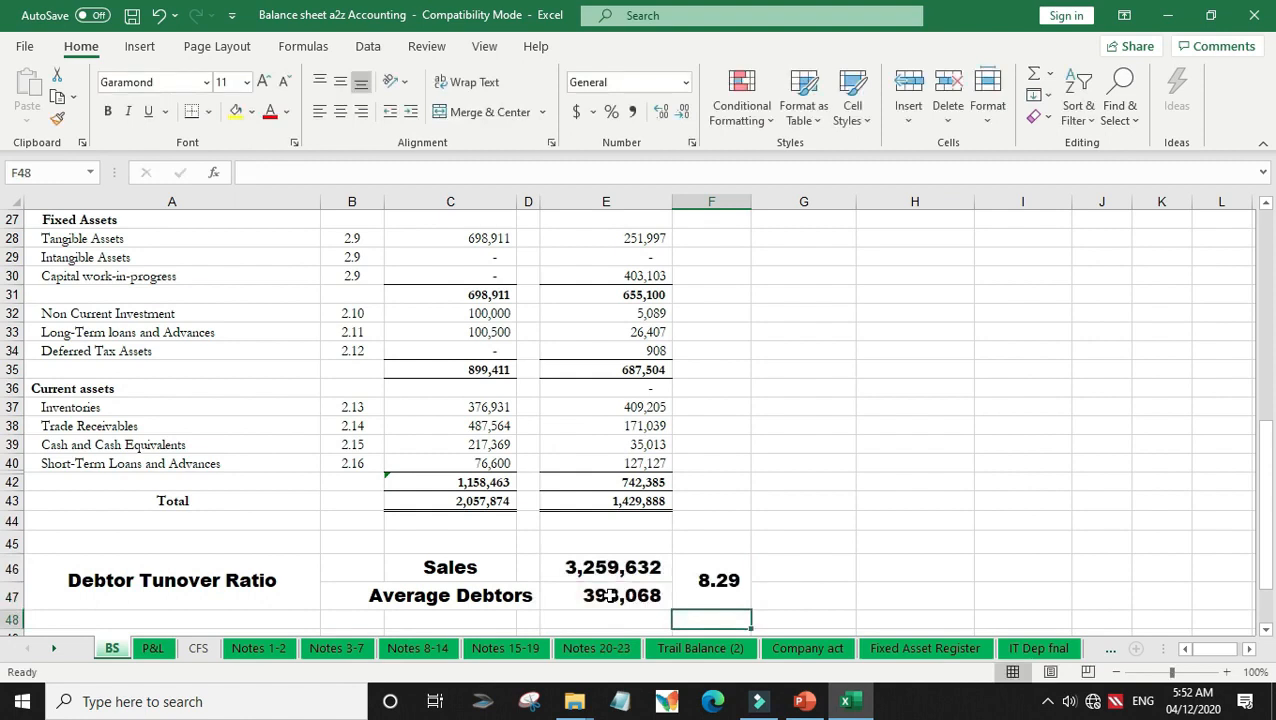
Go to the Average Collection Period heading in A50 and examine its 365 over Average Debtors layout.
{"action": "key", "text": "Down"}
{"action": "key", "text": "Down"}
{"action": "key", "text": "Down"}
{"action": "key", "text": "Down"}
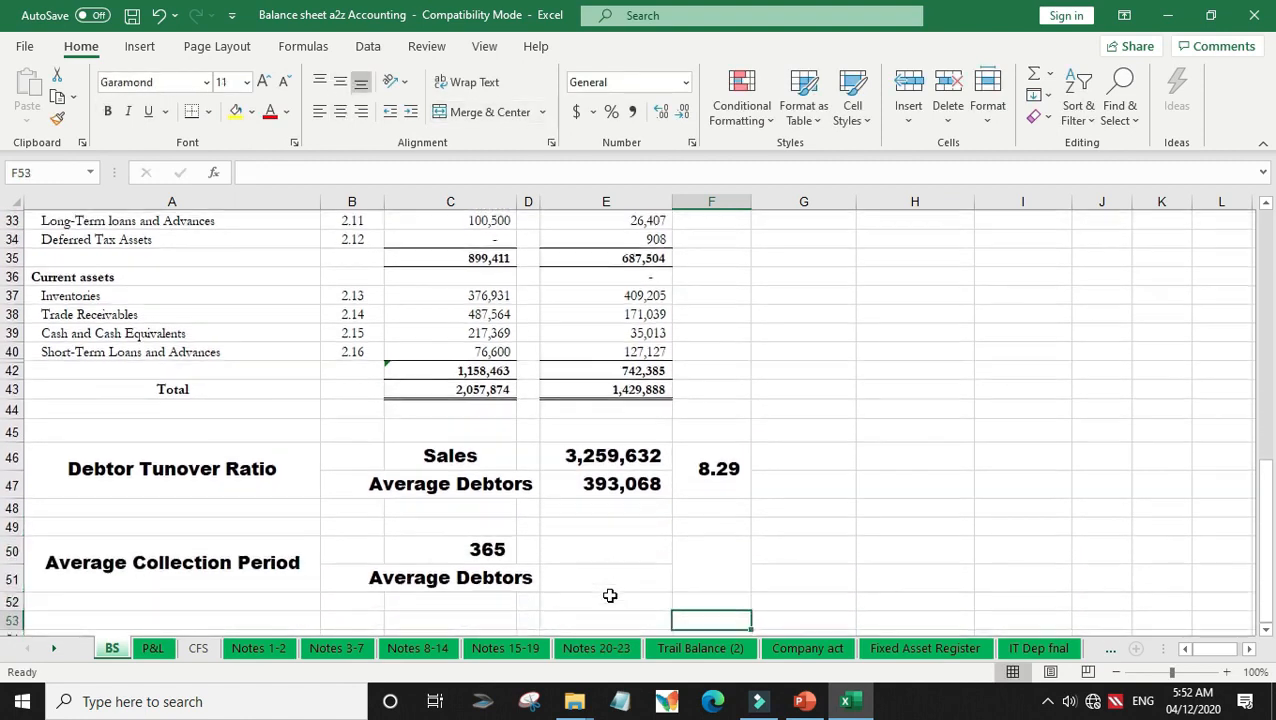
{"action": "key", "text": "Left"}
{"action": "key", "text": "Left"}
{"action": "key", "text": "Left"}
{"action": "key", "text": "Left"}
{"action": "key", "text": "Left"}
{"action": "key", "text": "Up"}
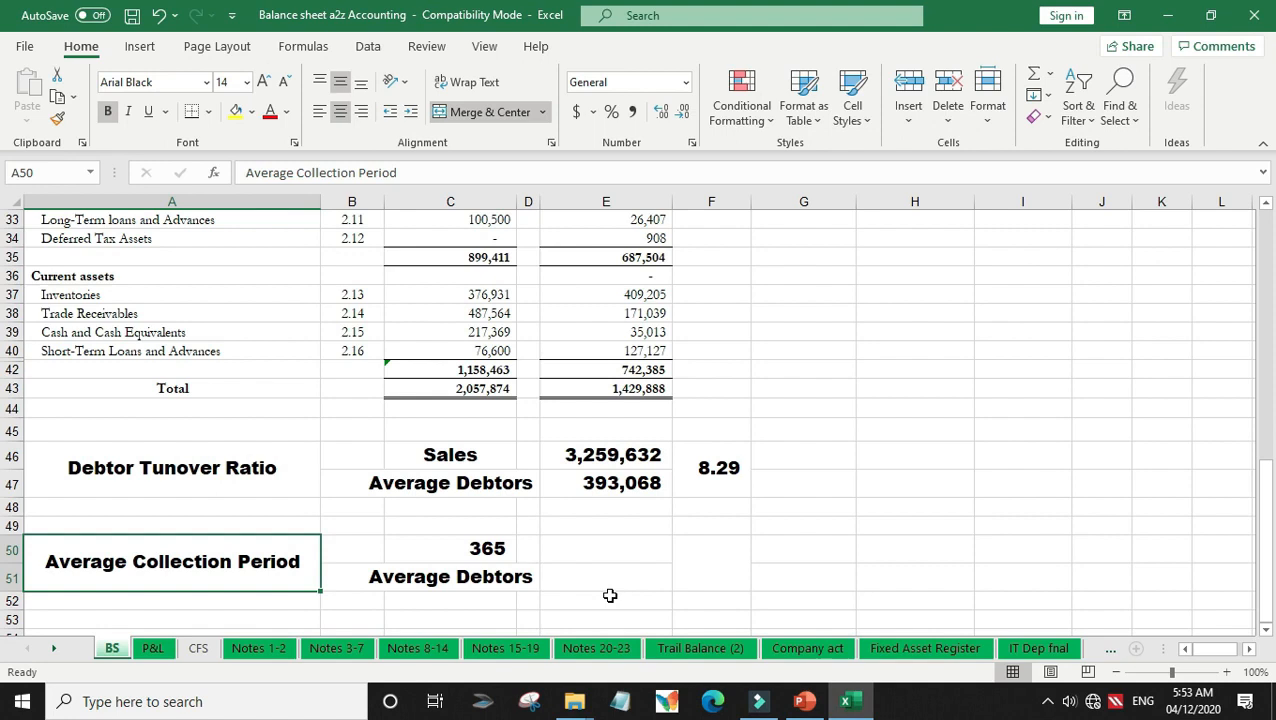
Replace the Average Debtors label in C51 with a link to the Debtor Turnover Ratio heading in A46.
{"action": "key", "text": "Right"}
{"action": "key", "text": "Right"}
{"action": "key", "text": "Up"}
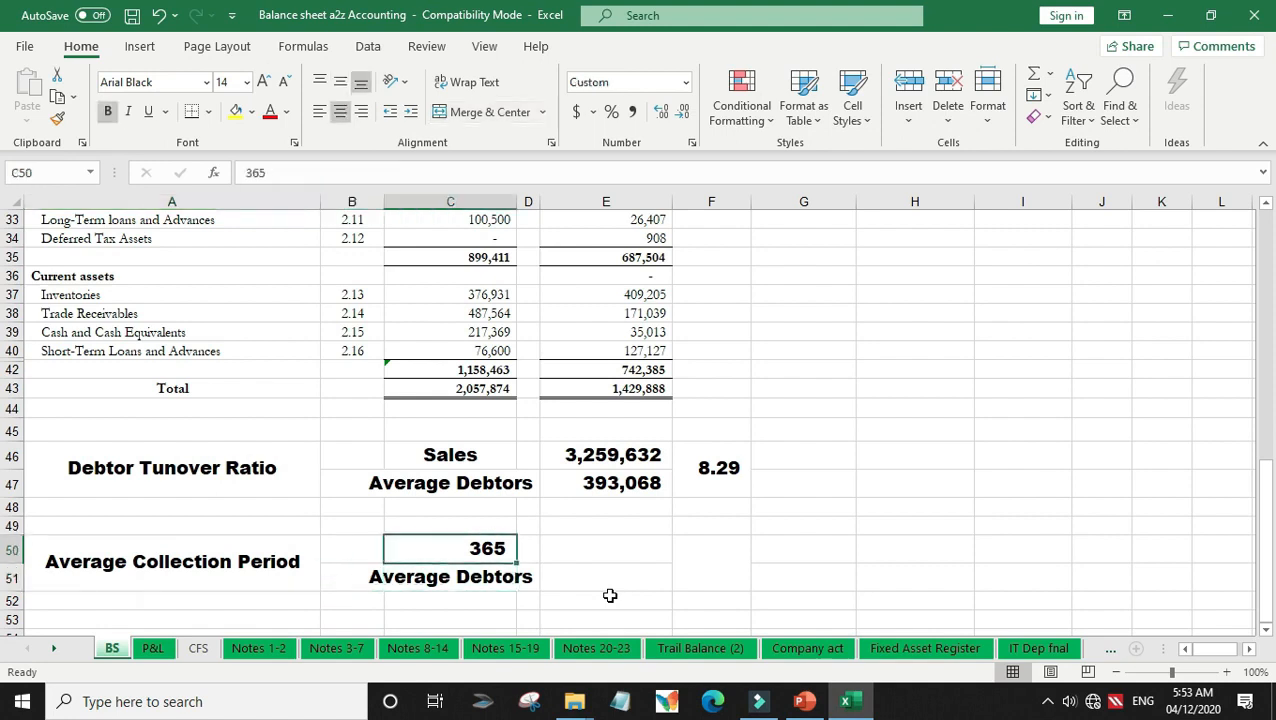
{"action": "key", "text": "Down"}
{"action": "type", "text": "+"}
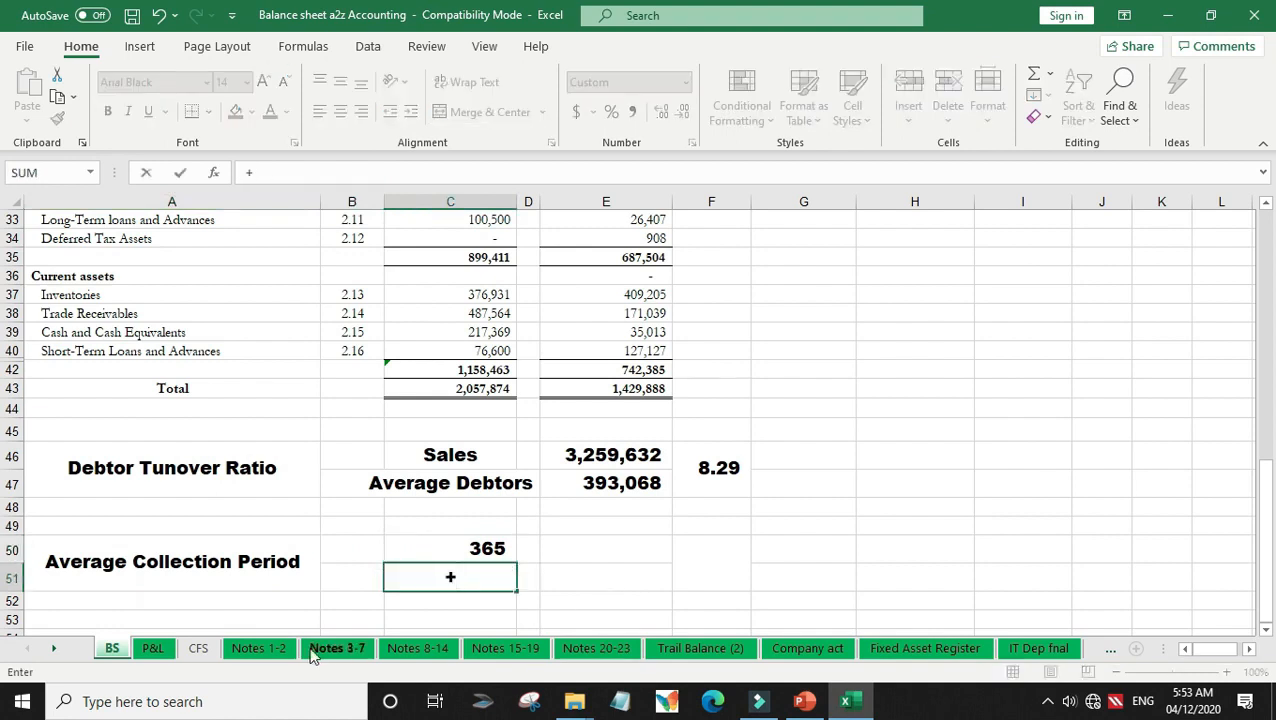
{"action": "left_click", "coordinate": [171, 469]}
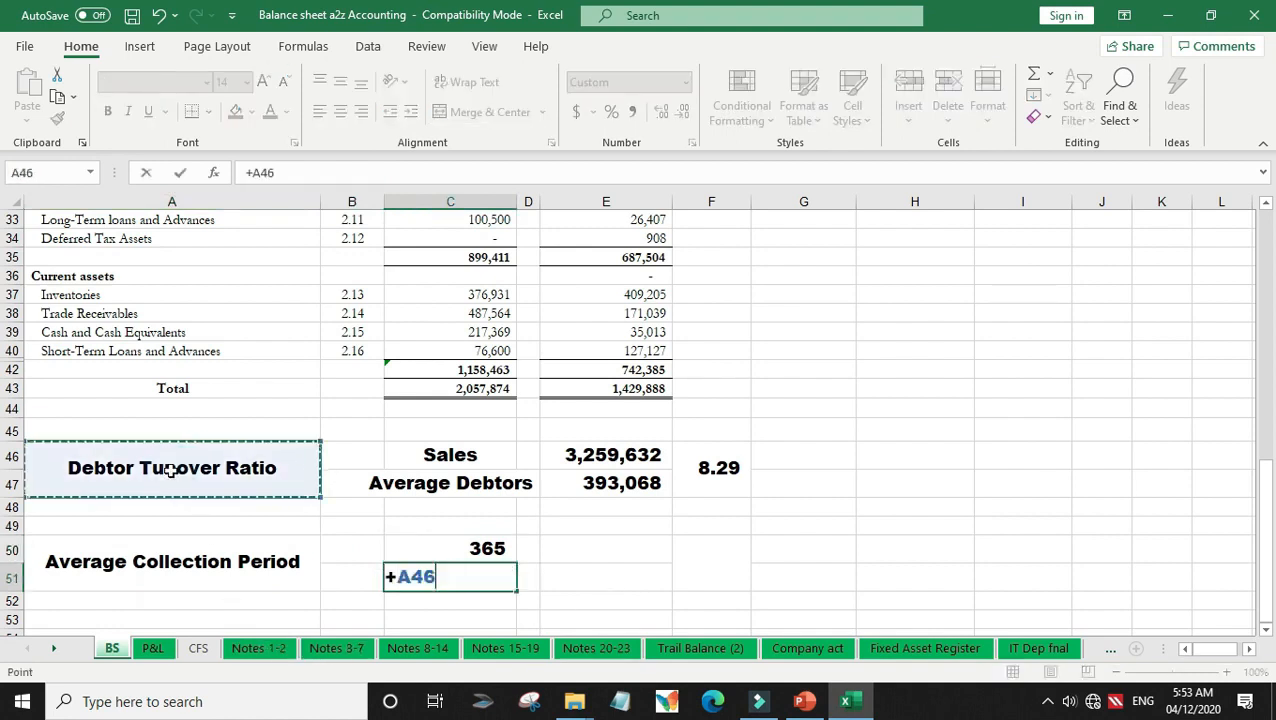
{"action": "key", "text": "Return"}
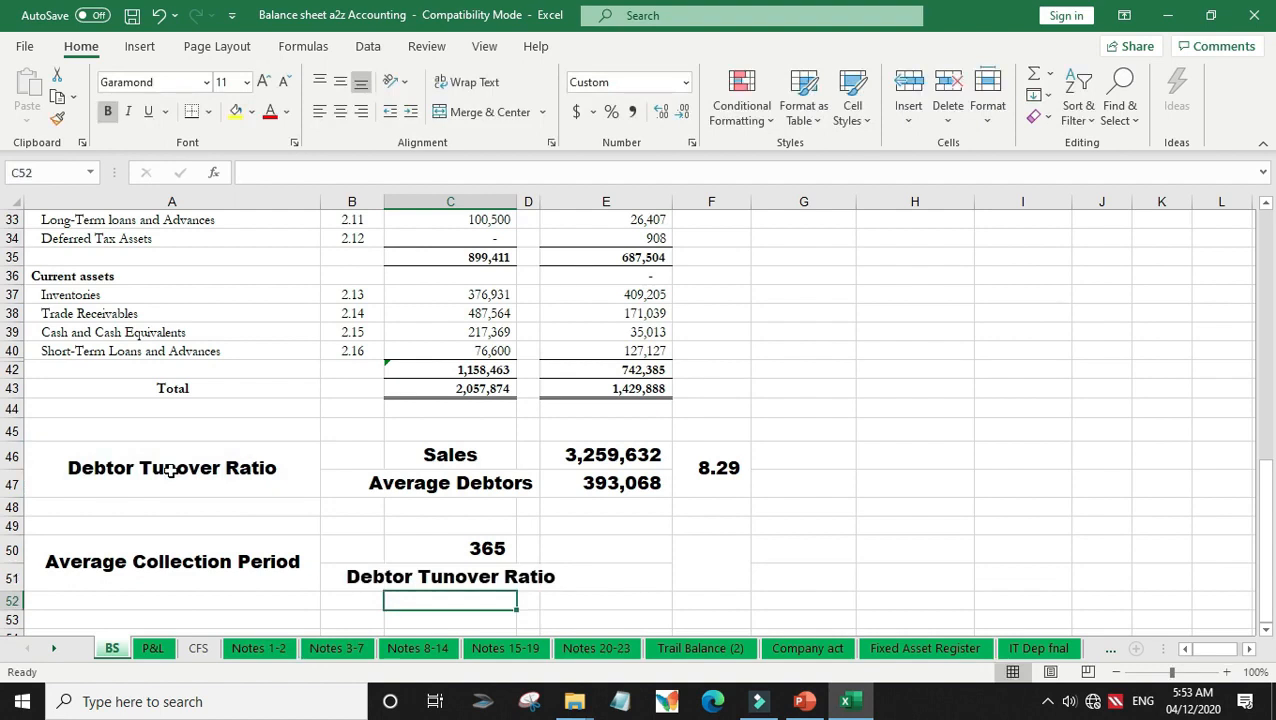
Enter 365 in E50 as the numerator of the Average Collection Period.
{"action": "key", "text": "Up"}
{"action": "key", "text": "Up"}
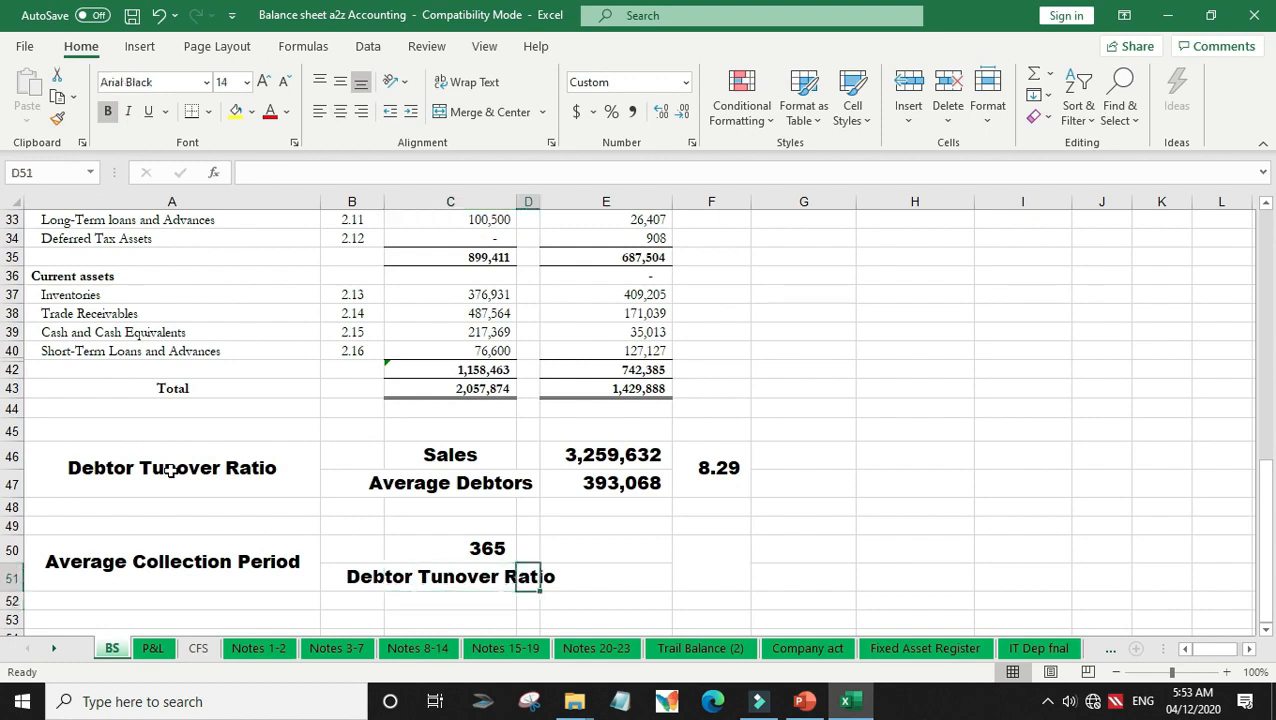
{"action": "key", "text": "Right"}
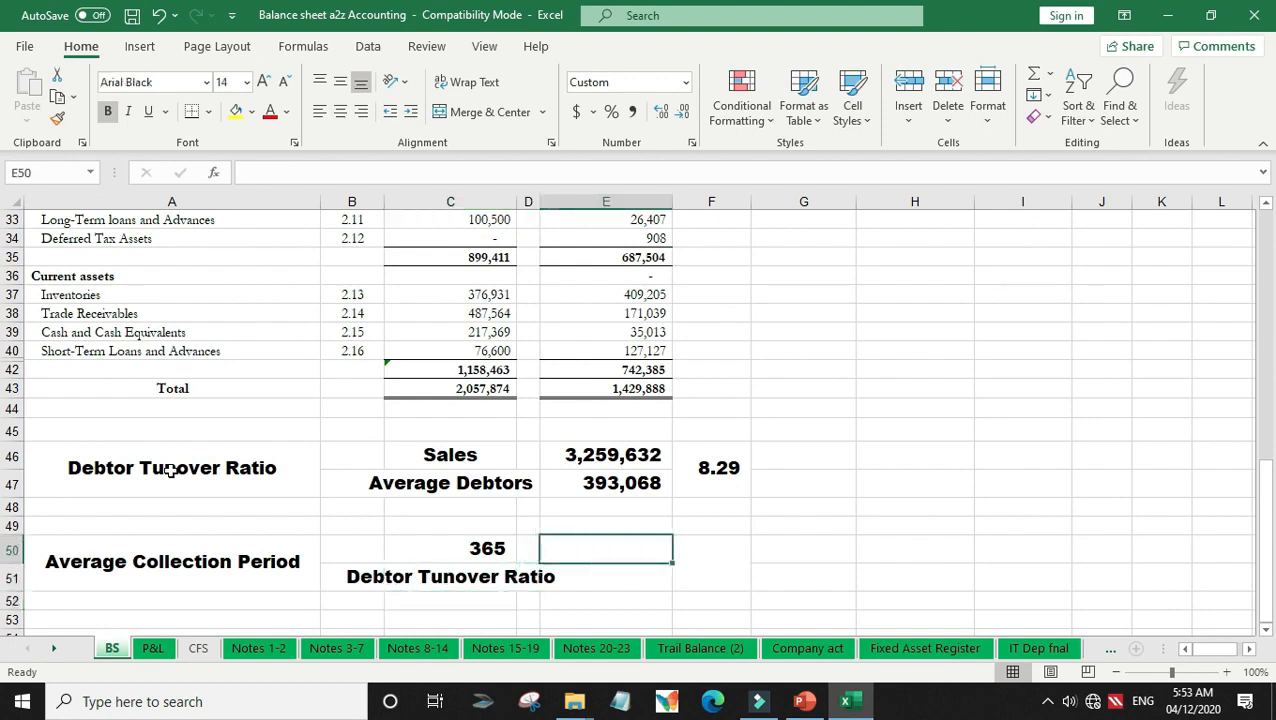
{"action": "type", "text": "365"}
{"action": "key", "text": "Return"}
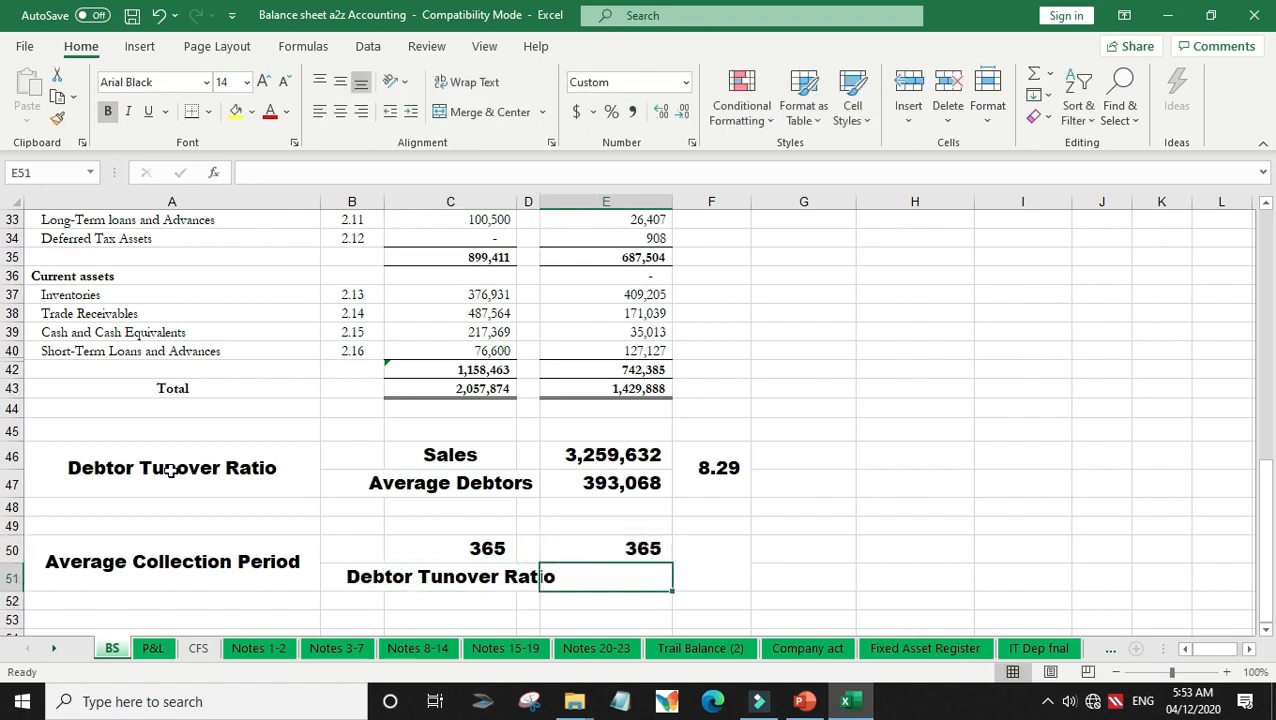
Enter the debtor turnover ratio 8.29 in E51 and show it with two decimal places.
{"action": "type", "text": "+"}
{"action": "key", "text": "BackSpace"}
{"action": "type", "text": "8.29"}
{"action": "key", "text": "Return"}
{"action": "key", "text": "Up"}
{"action": "key", "text": "Up"}
{"action": "key", "text": "Down"}
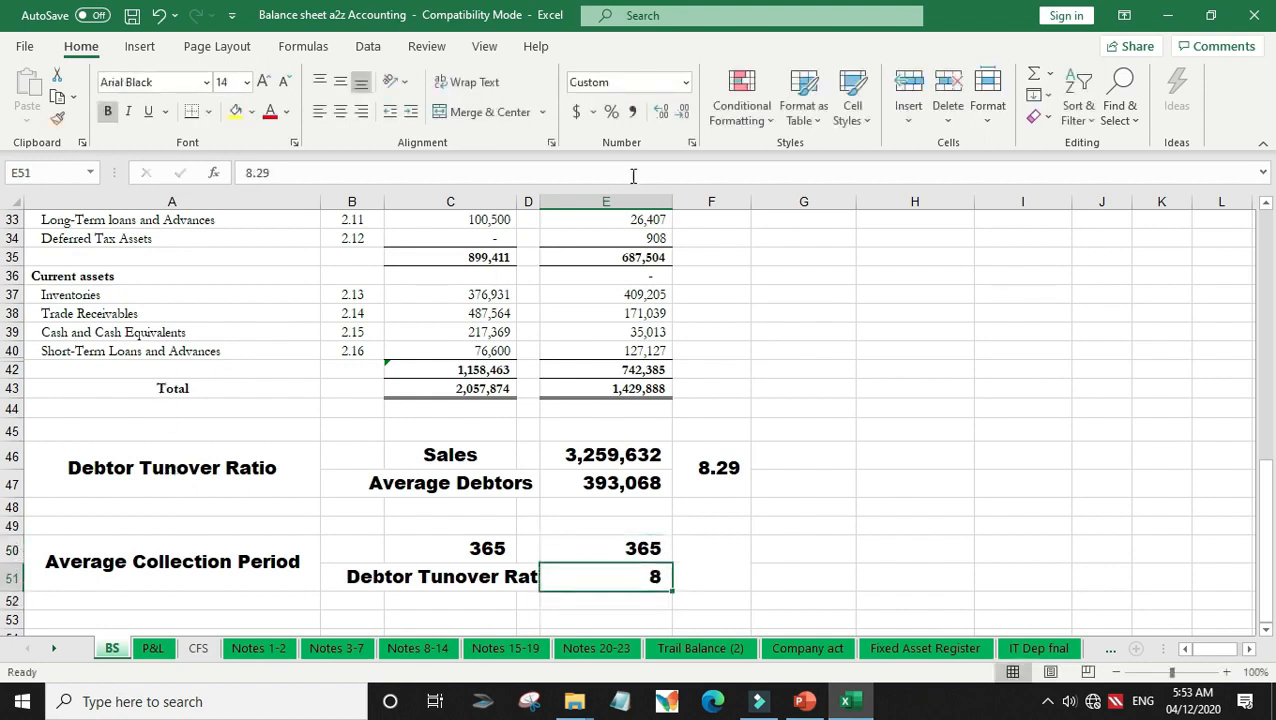
{"action": "left_click", "coordinate": [663, 113]}
{"action": "left_click", "coordinate": [663, 113]}
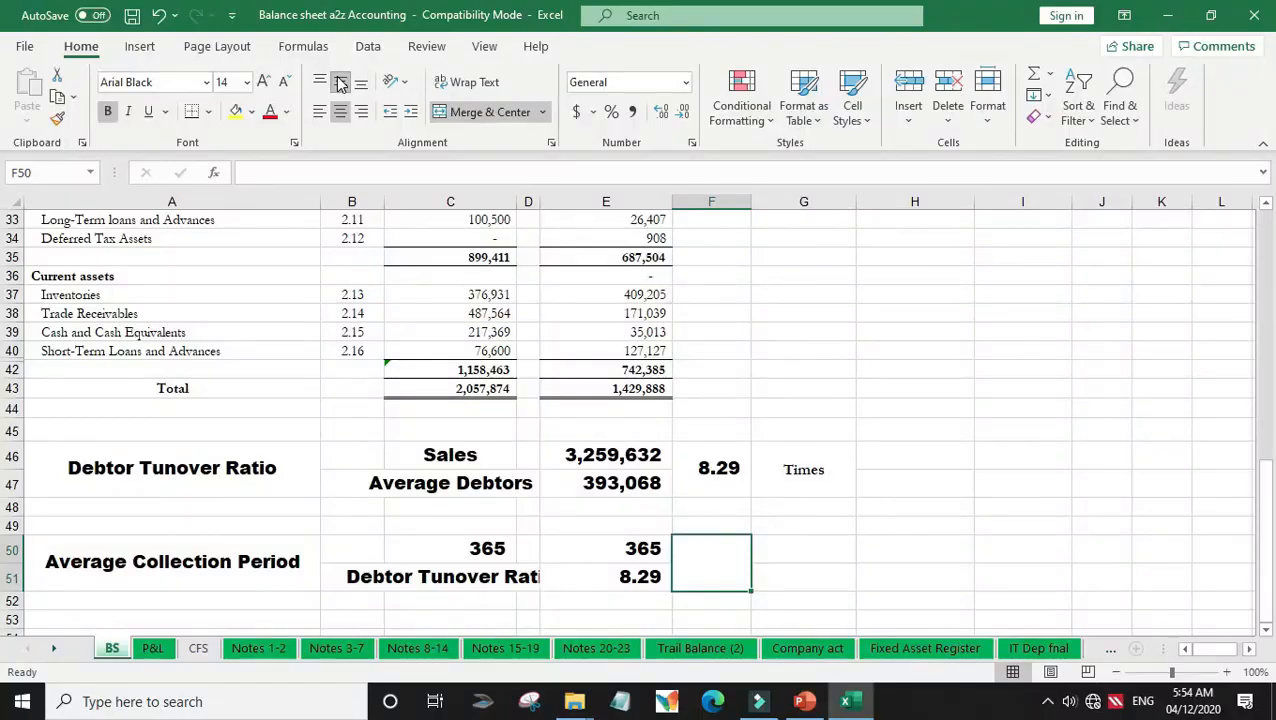
Calculate the average collection period in merged cell F50 by dividing E50 by E51.
{"action": "type", "text": "+"}
{"action": "key", "text": "Left"}
{"action": "key", "text": "Up"}
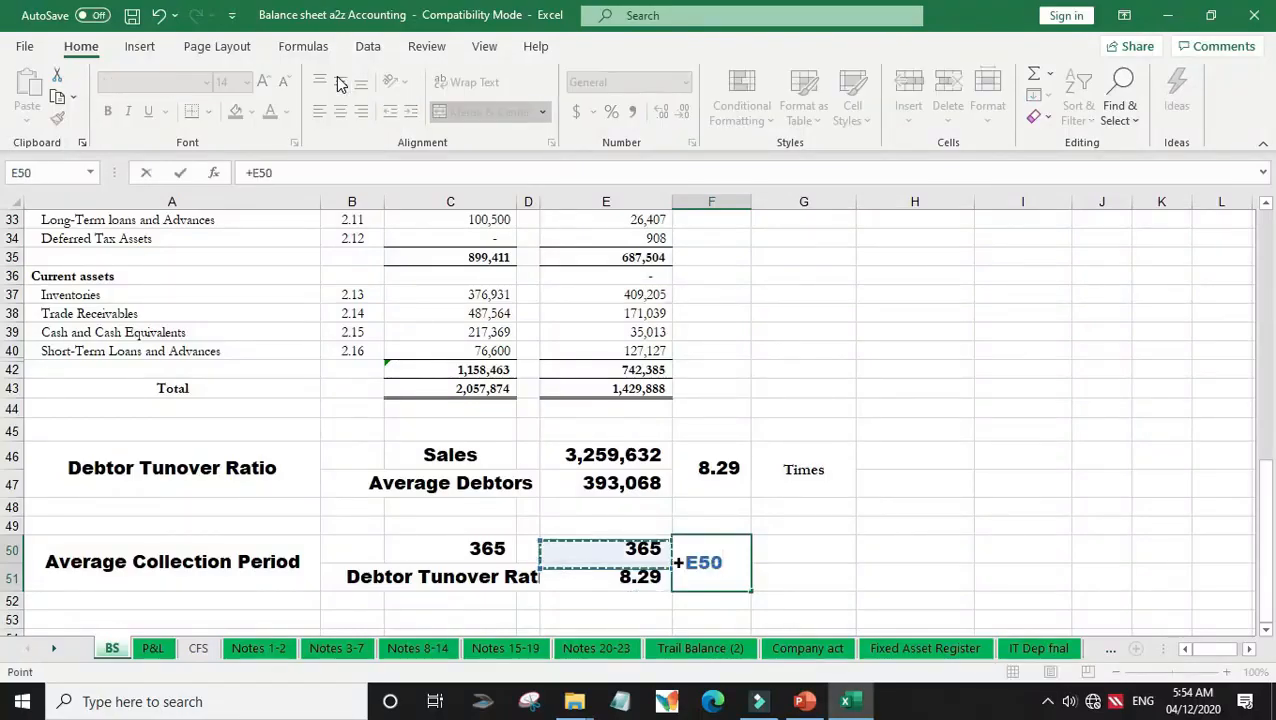
{"action": "type", "text": "/"}
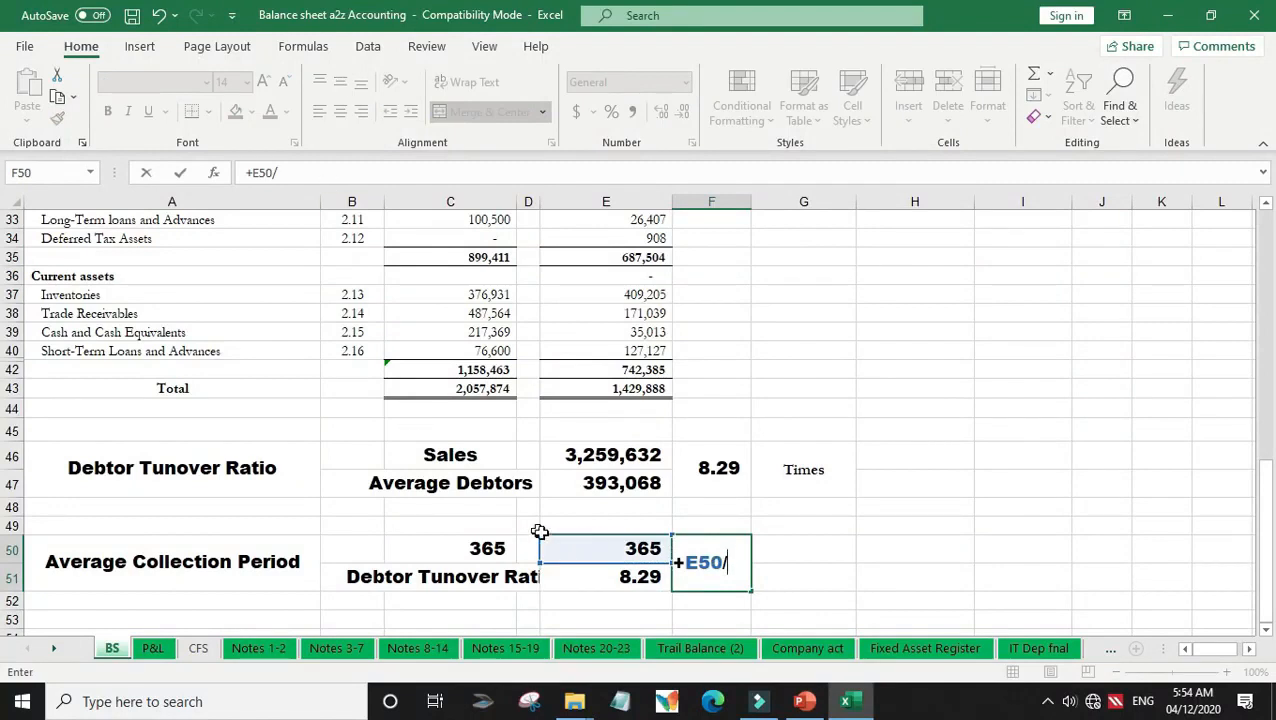
{"action": "left_click", "coordinate": [592, 569]}
{"action": "key", "text": "Return"}
Copy the Times unit label from merged cell G46 to G50, beside the average collection period result.
{"action": "key", "text": "Up"}
{"action": "key", "text": "Right"}
{"action": "key", "text": "Up"}
{"action": "key", "text": "Up"}
{"action": "key", "text": "Up"}
{"action": "key", "text": "Up"}
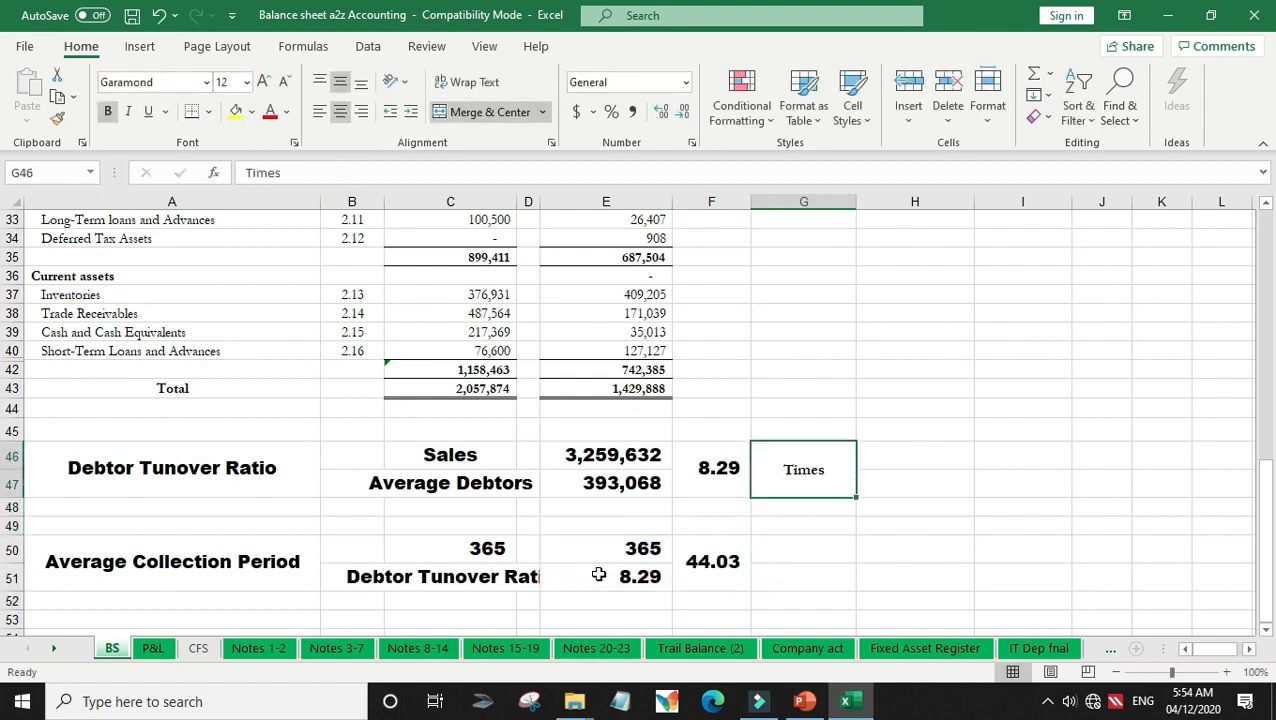
{"action": "key", "text": "ctrl+c"}
{"action": "key", "text": "Down"}
{"action": "key", "text": "Down"}
{"action": "key", "text": "Down"}
{"action": "key", "text": "ctrl+v"}
{"action": "key", "text": "Escape"}
Change the copied unit label in G50 to Days.
{"action": "key", "text": "F2"}
{"action": "key", "text": "BackSpace"}
{"action": "key", "text": "BackSpace"}
{"action": "key", "text": "BackSpace"}
{"action": "key", "text": "BackSpace"}
{"action": "key", "text": "BackSpace"}
{"action": "type", "text": "Days"}
{"action": "key", "text": "ctrl+Return"}
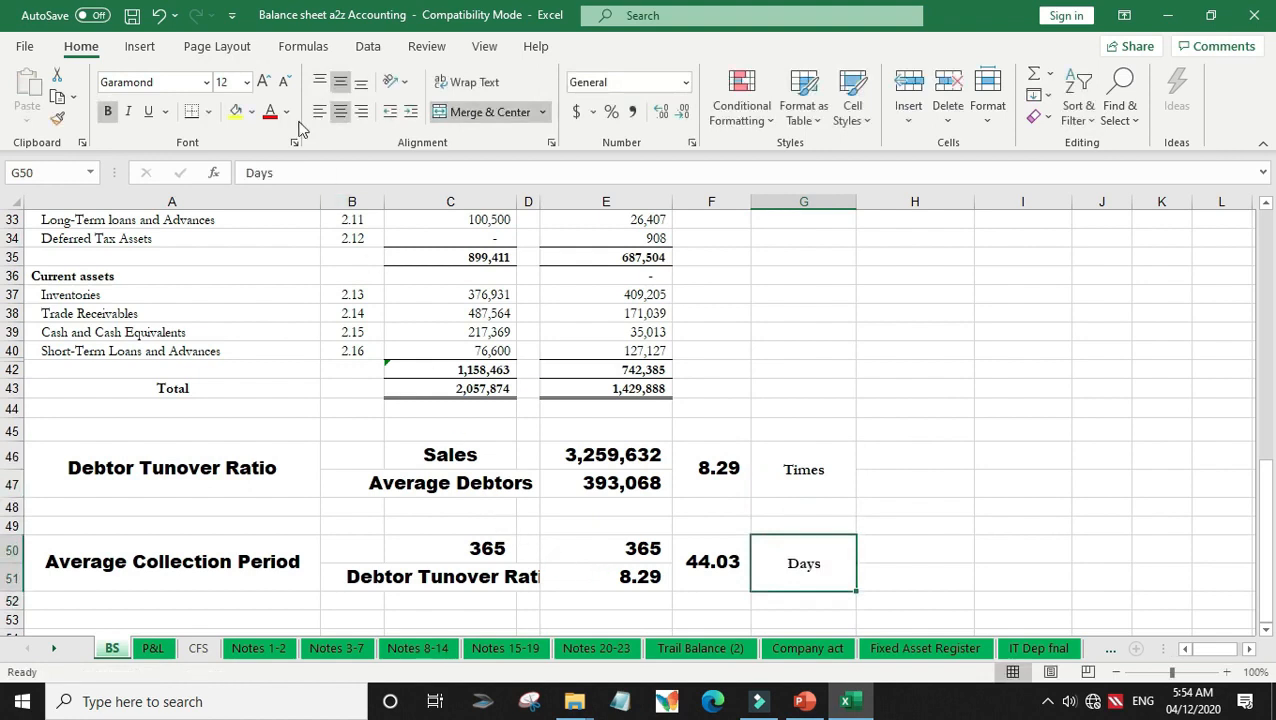
Increase the font size of the Days label in G50 and the Times label in G46 to 14.
{"action": "left_click", "coordinate": [263, 81]}
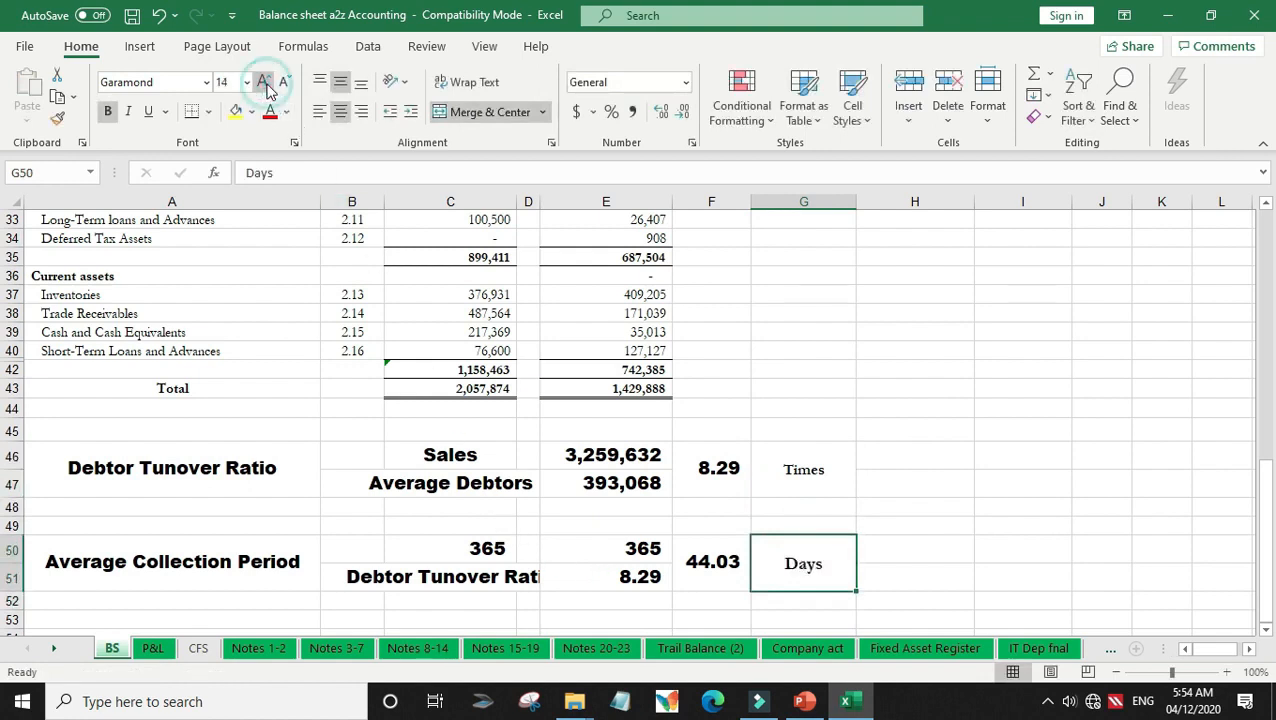
{"action": "left_click", "coordinate": [795, 475]}
{"action": "left_click", "coordinate": [263, 81]}
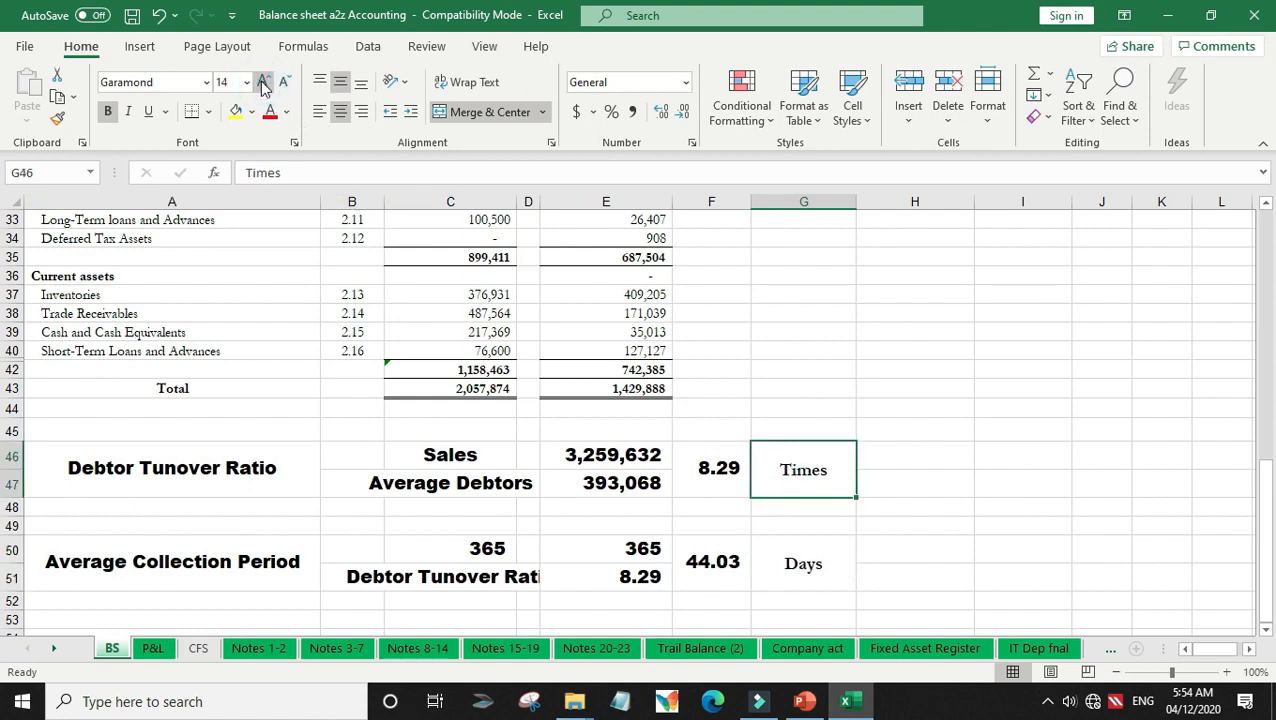